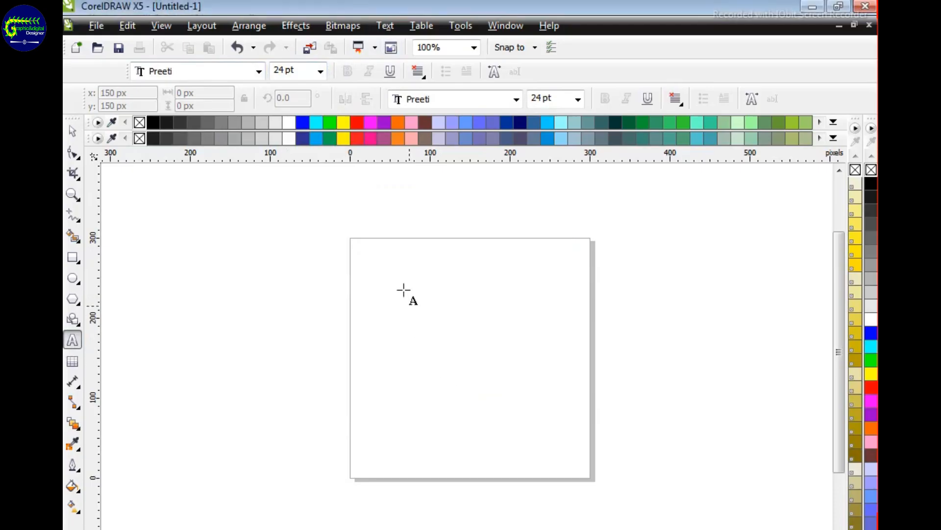
Add artistic text "नेपाल राष्ट्रिय बैंक लि." in 18 pt Preeti above the page, starting well to its left.
click(320, 73)
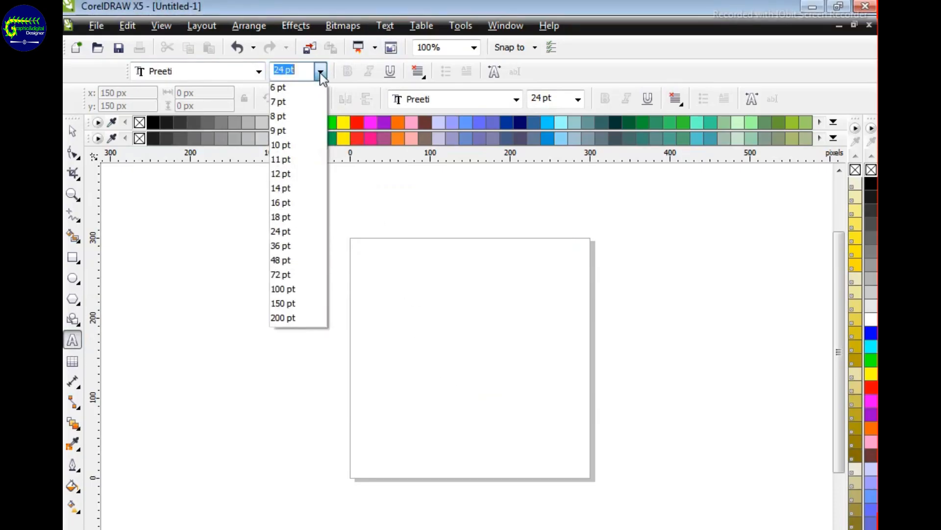
click(288, 220)
click(451, 369)
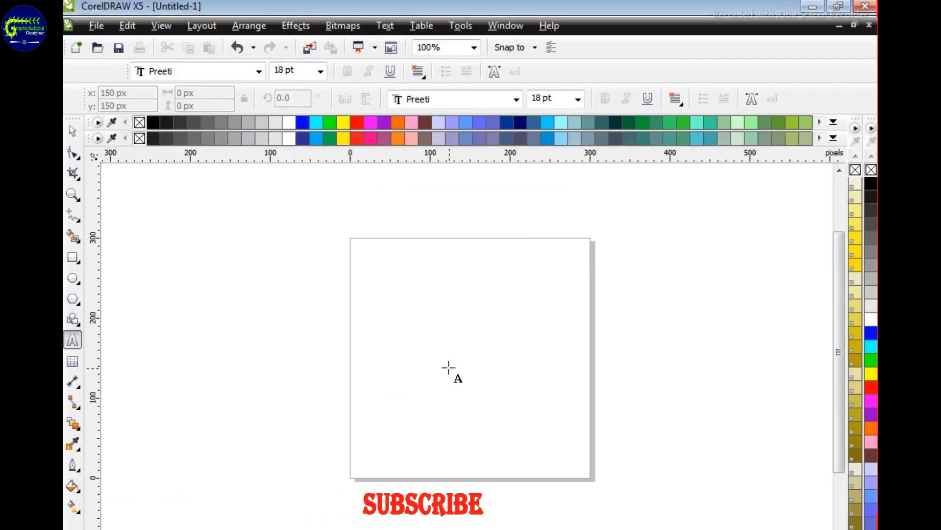
click(142, 206)
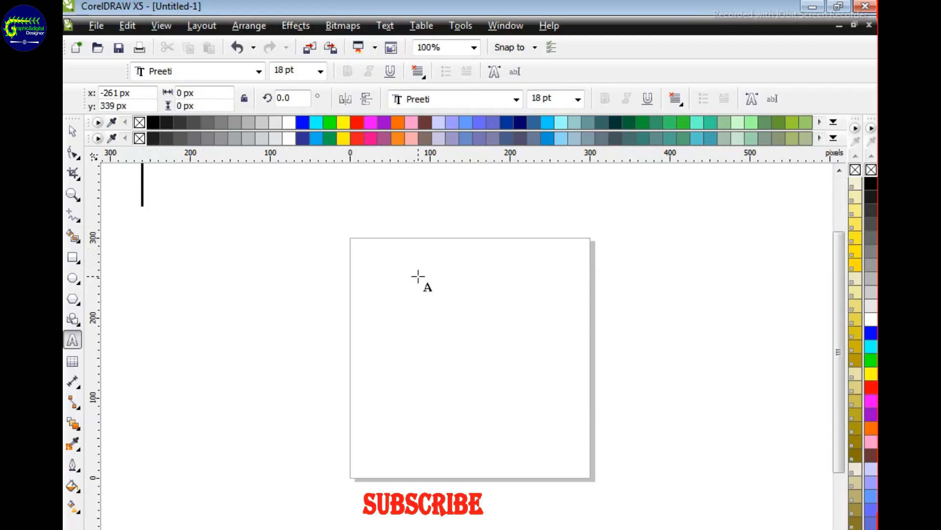
text(g]kfn)
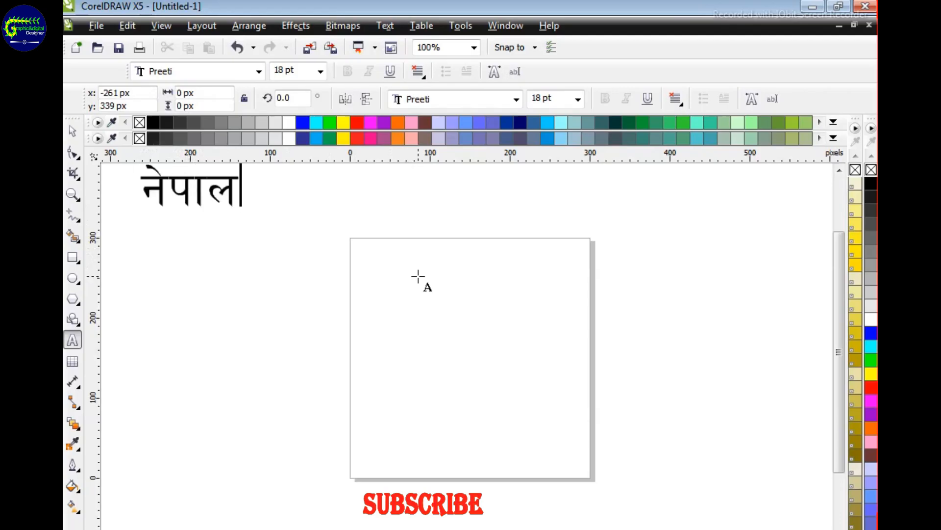
text( /fi)
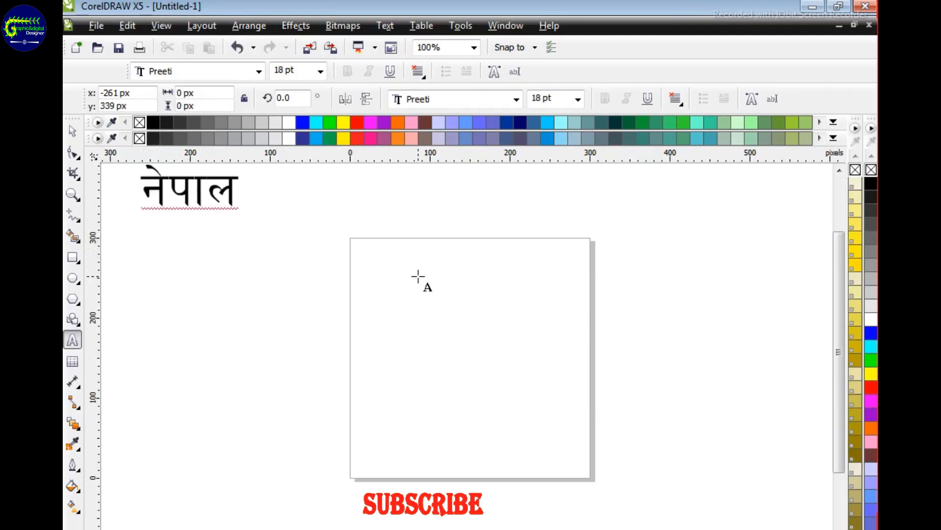
key(BackSpace)
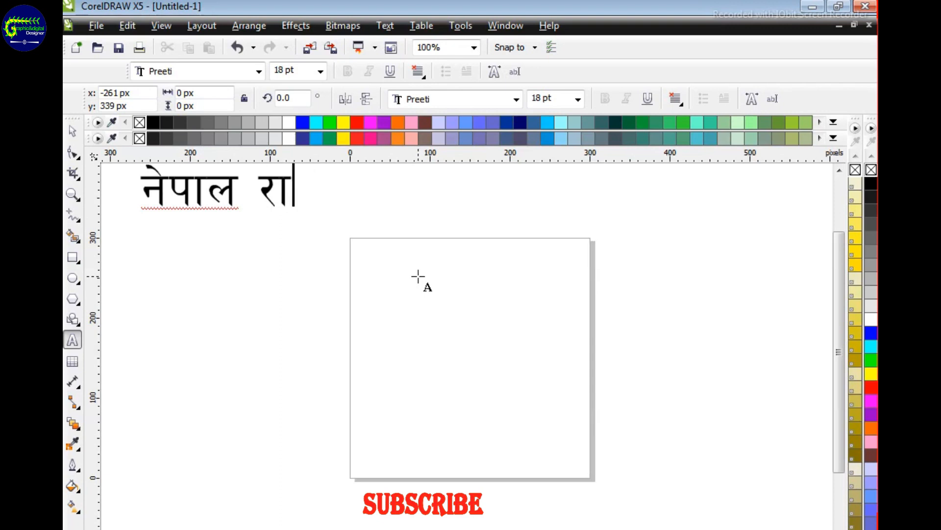
text(Li)
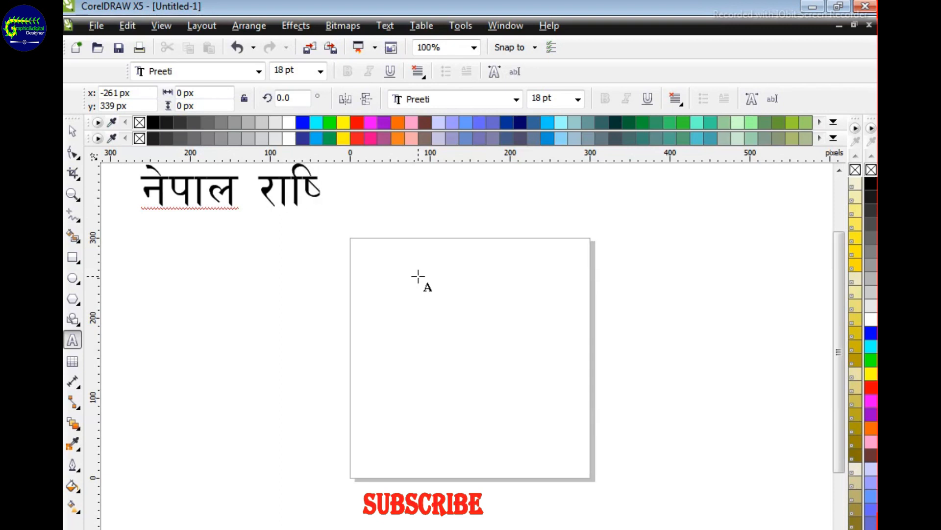
text(6)
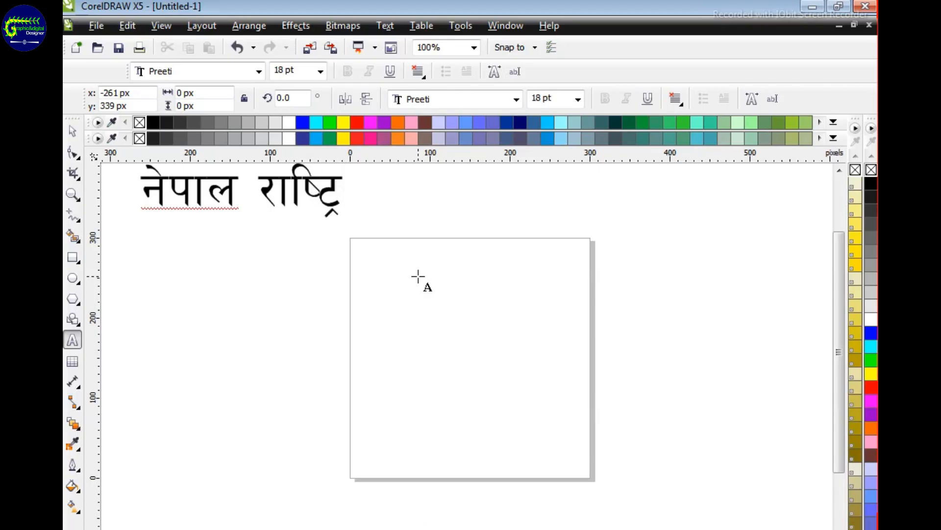
text(; af)
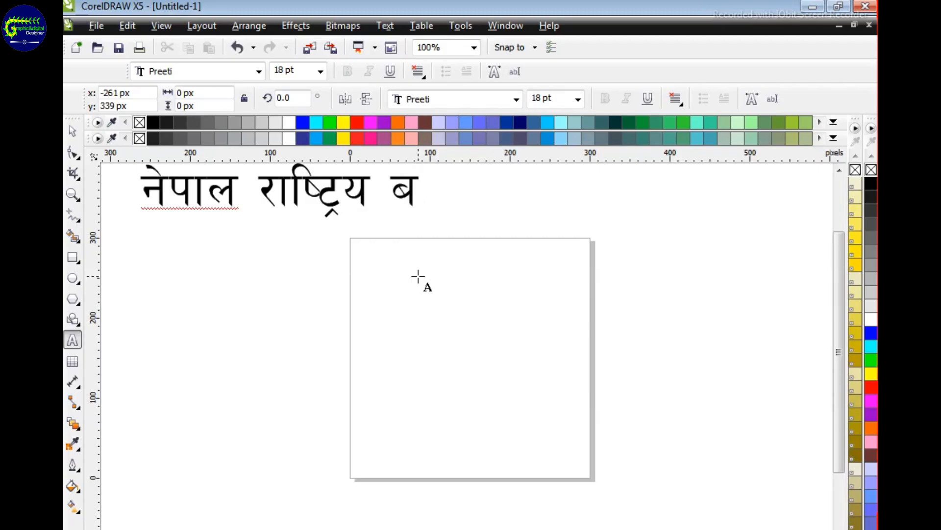
text(s ln)
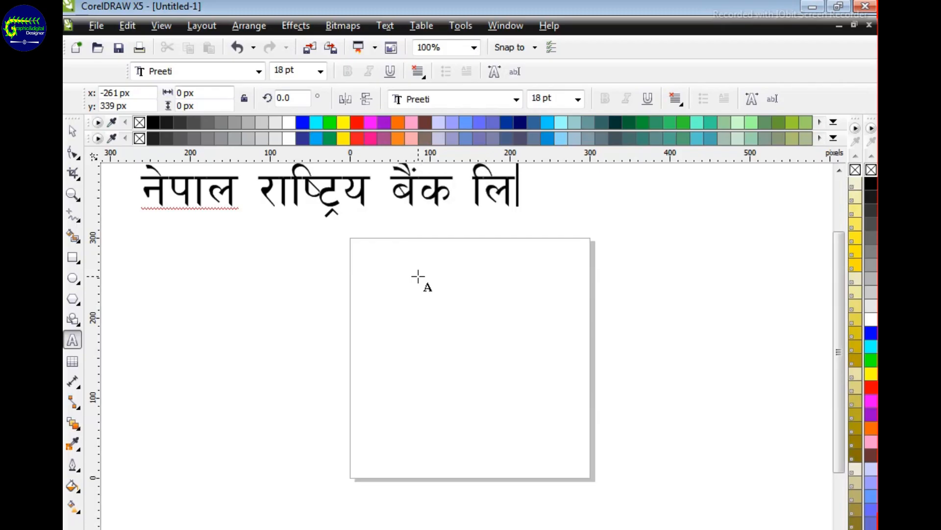
text(.)
Extend the heading text with "काठमाण्डौं,नेपाल" directly after "लि.".
text(sf)
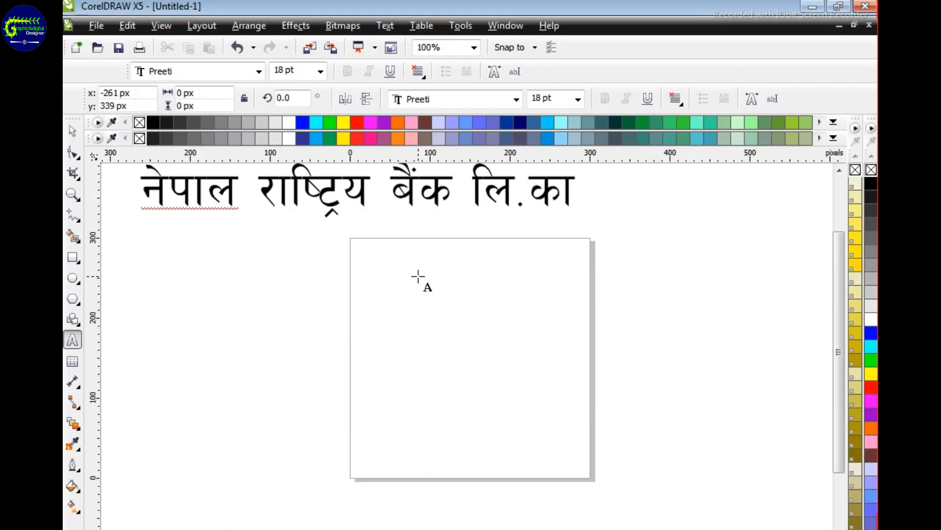
text(7df)
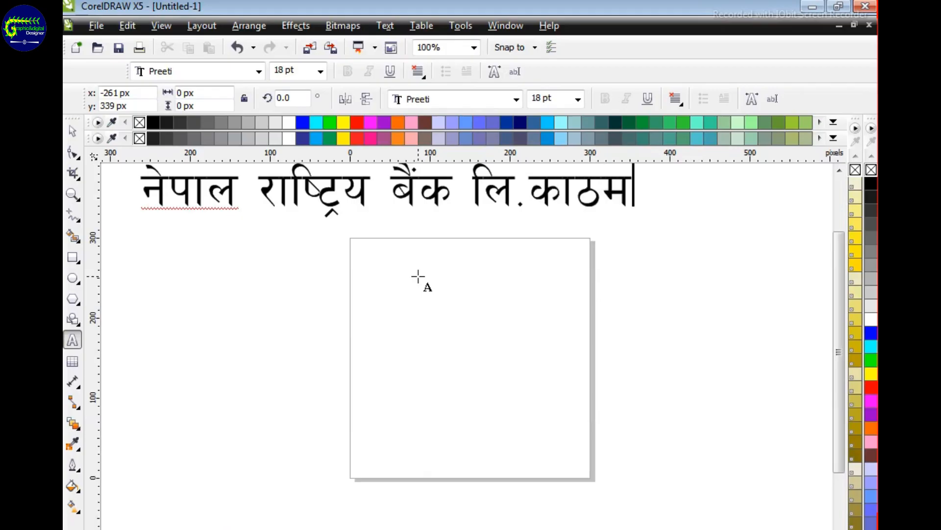
text(0f)
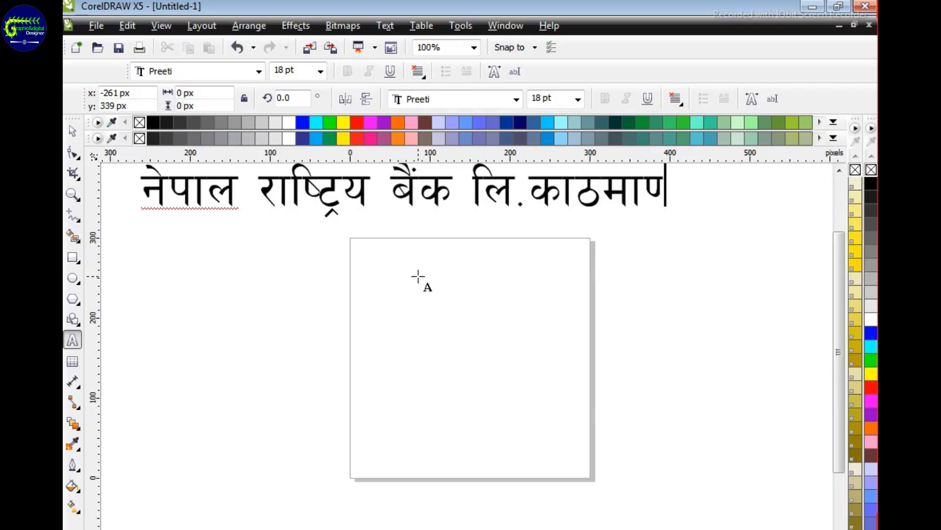
text(\8f)
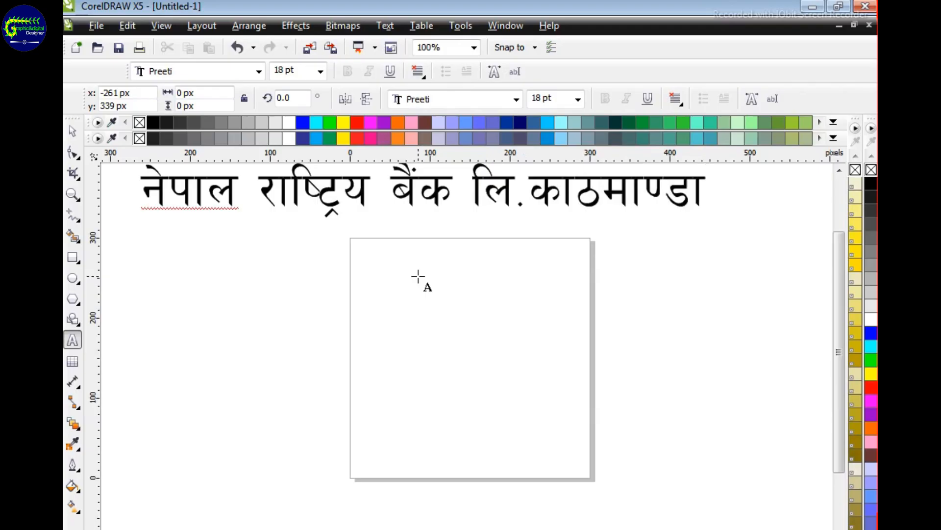
text(})
text(,)
text(g]kfn)
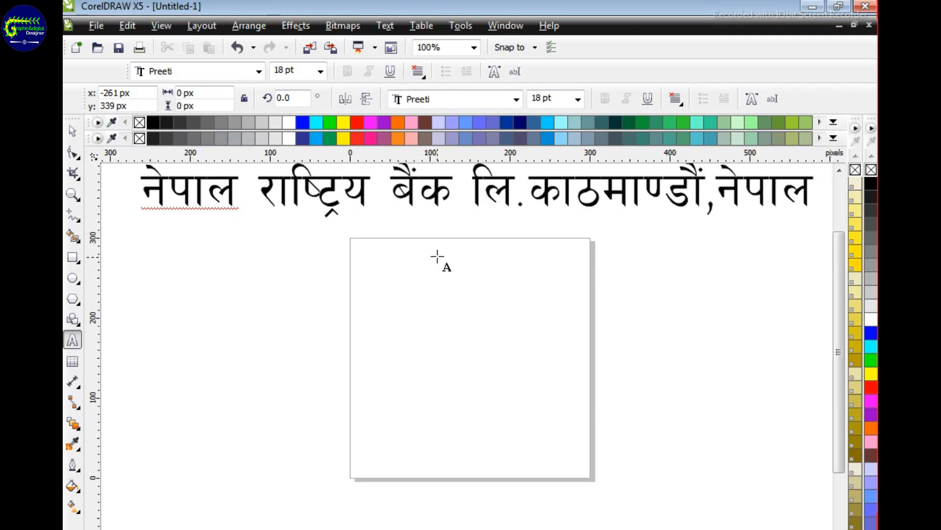
Move the heading text slightly down and to the left, and deselect it.
click(68, 133)
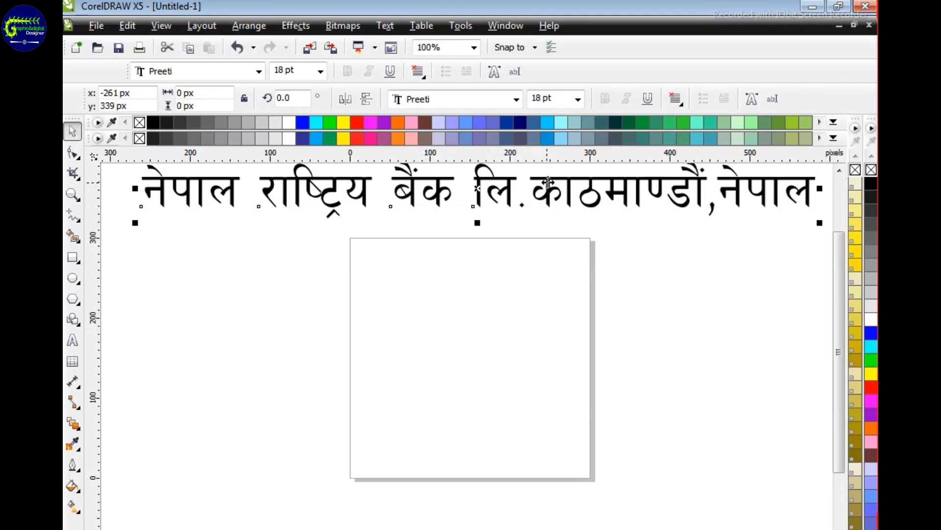
drag(547, 182, 544, 187)
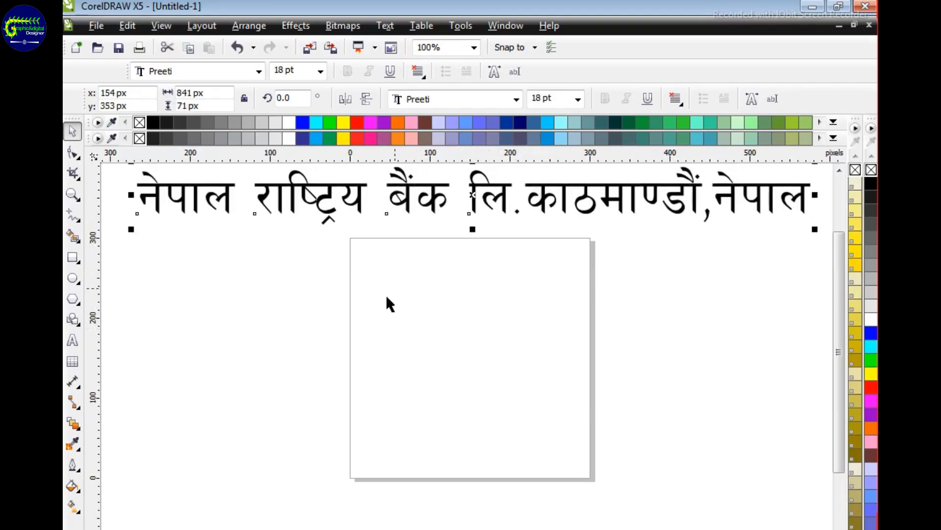
click(324, 360)
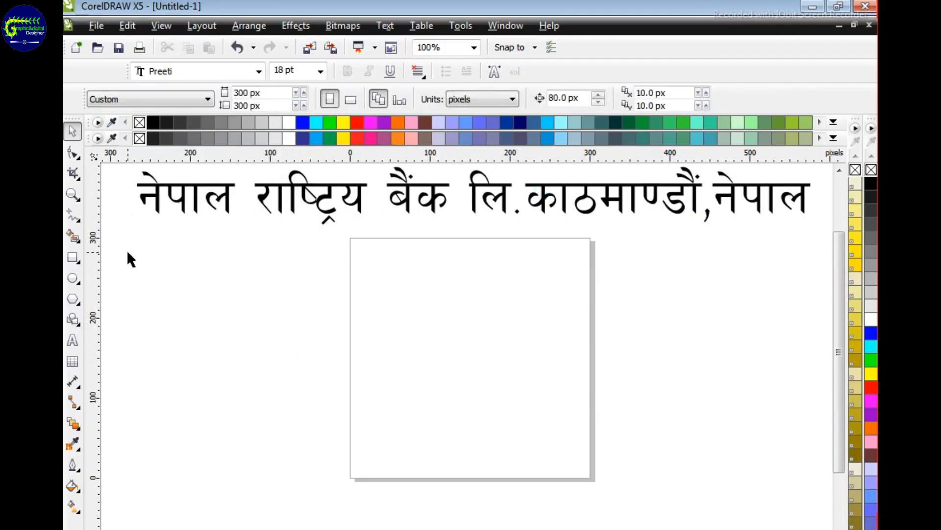
Draw a circular arc about 248 px across below the heading and shorten it to an end angle of about 185°.
click(73, 278)
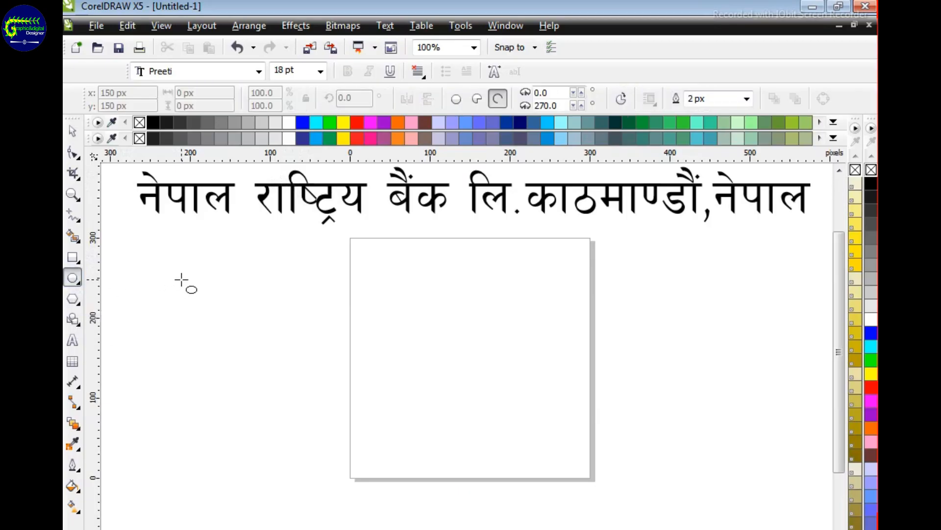
drag(190, 259, 387, 395)
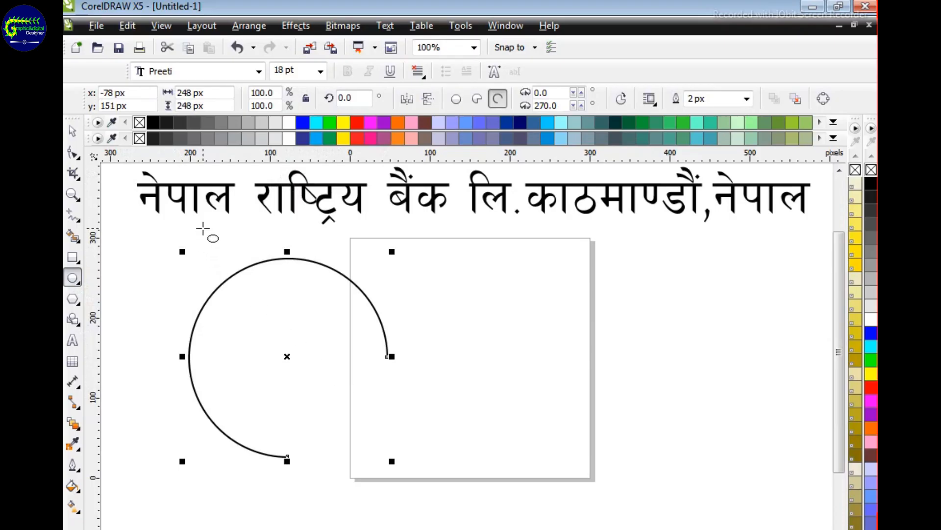
click(74, 155)
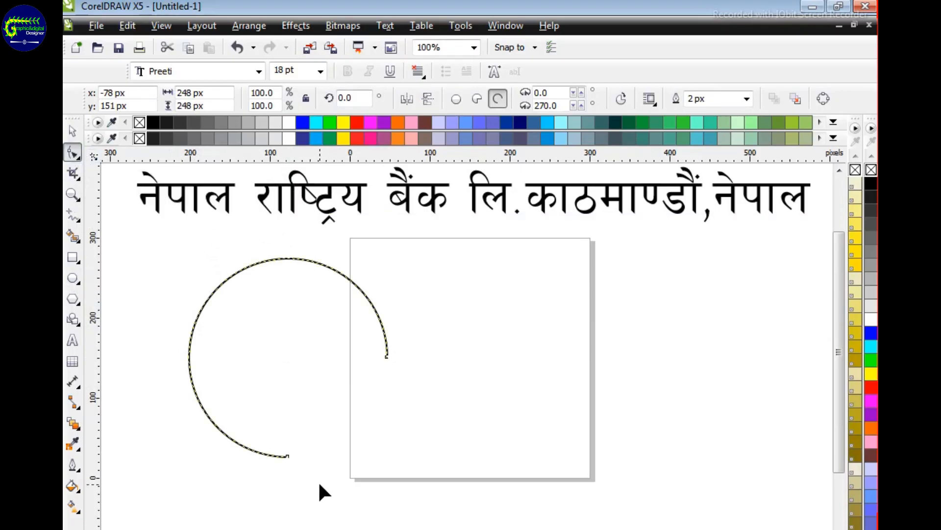
drag(287, 456, 205, 428)
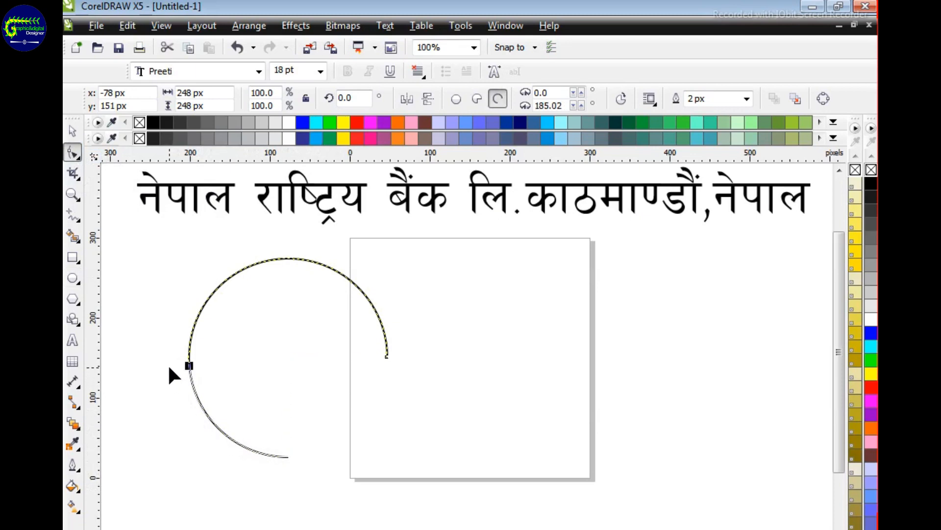
drag(168, 367, 169, 367)
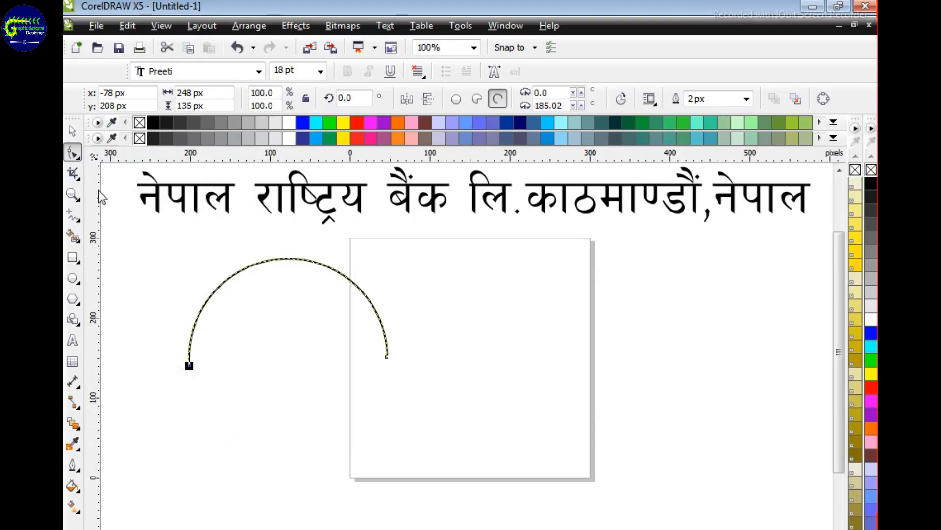
Stretch the arc to about 744 px wide and 197 px high, and position it centrally beneath the heading.
click(72, 132)
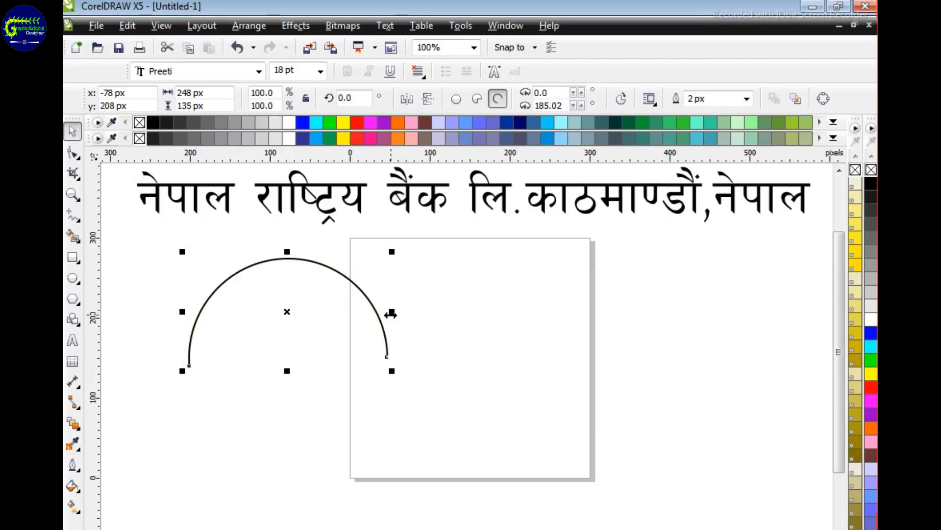
drag(393, 313, 748, 374)
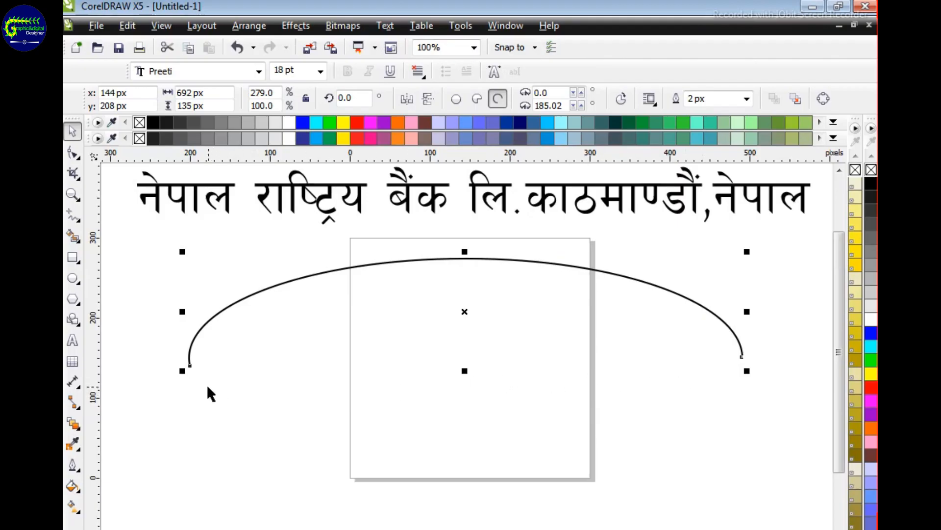
drag(181, 310, 139, 315)
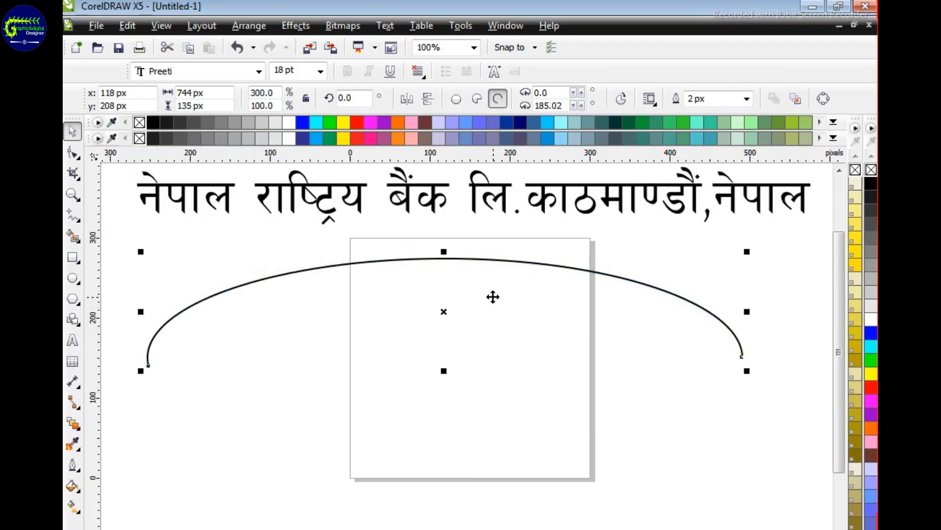
mouse_move(479, 261)
mouse_down()
mouse_move(487, 296)
mouse_move(447, 258)
mouse_move(451, 241)
mouse_move(481, 256)
mouse_move(488, 277)
mouse_up()
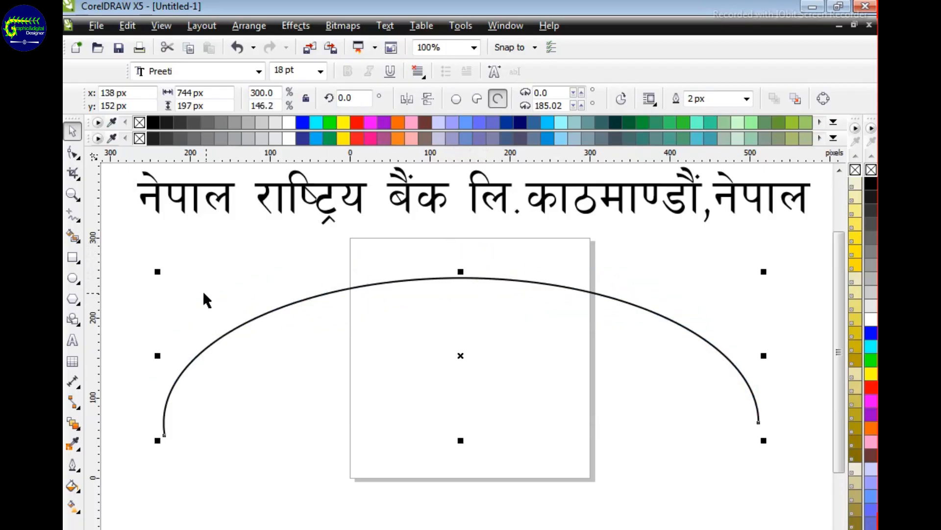
Fit new text to the arc and enter "नेपाल राष्ट्रिय बैंक लि." along it in Preeti at 18 pt.
click(73, 343)
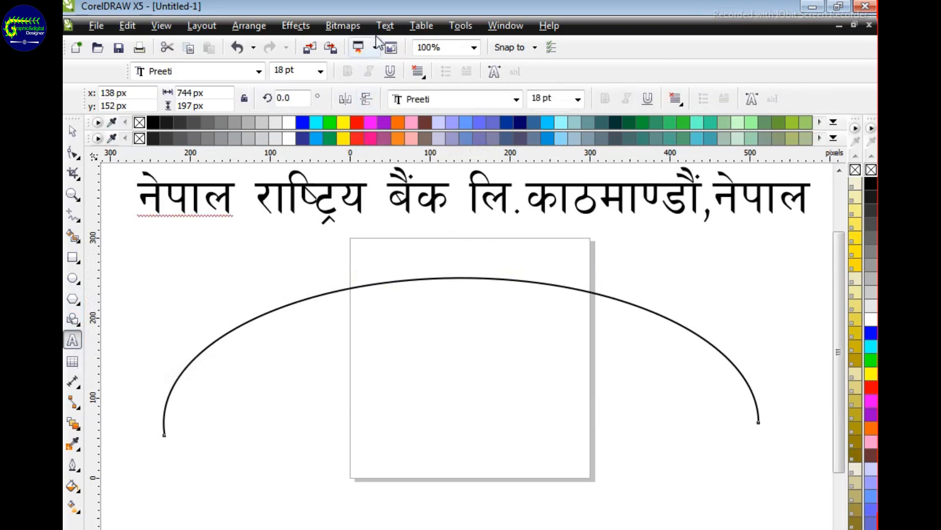
click(385, 27)
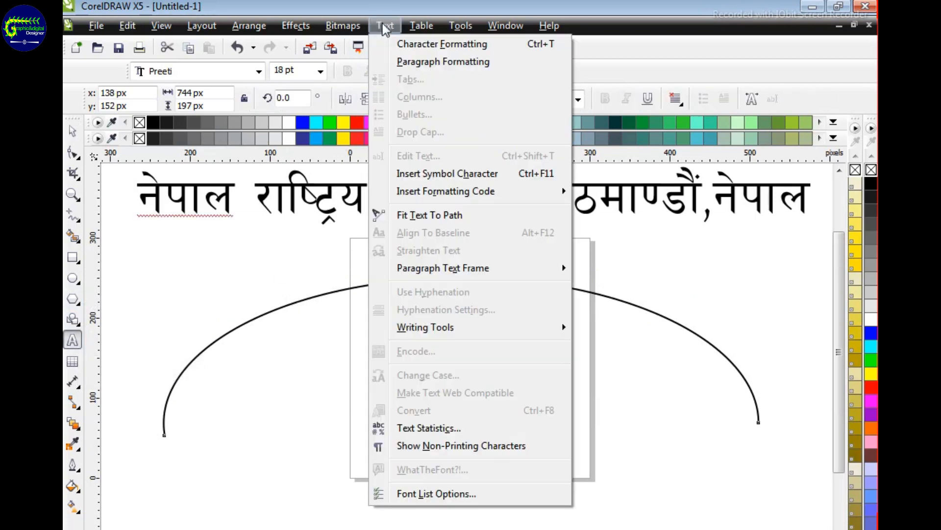
click(456, 216)
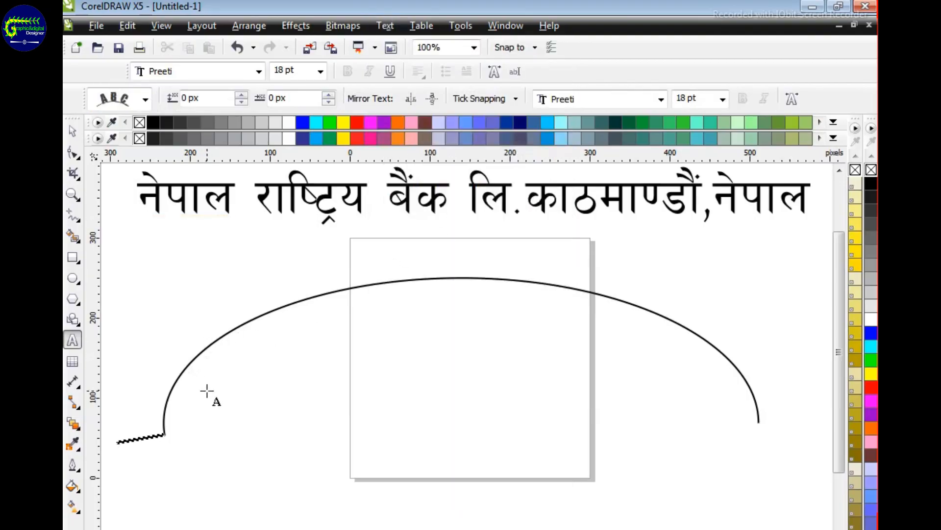
text(gkfn /f)
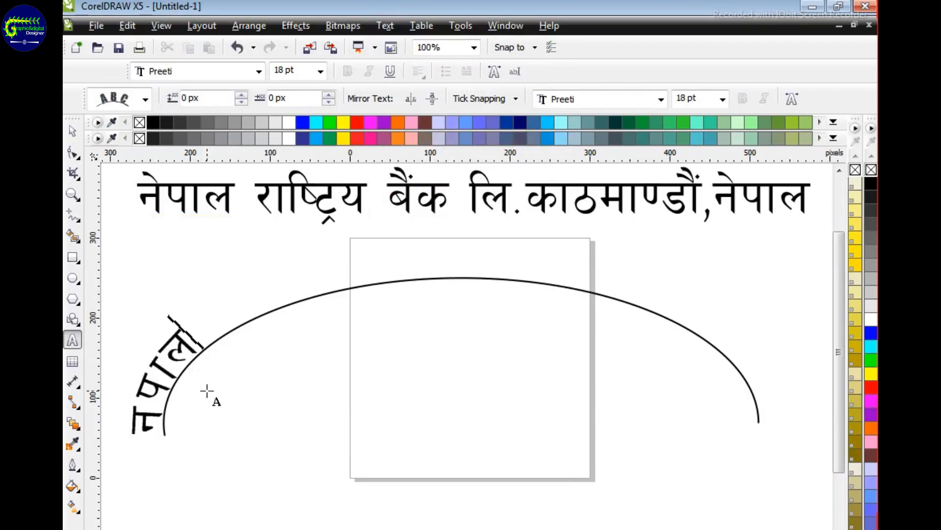
text(l)
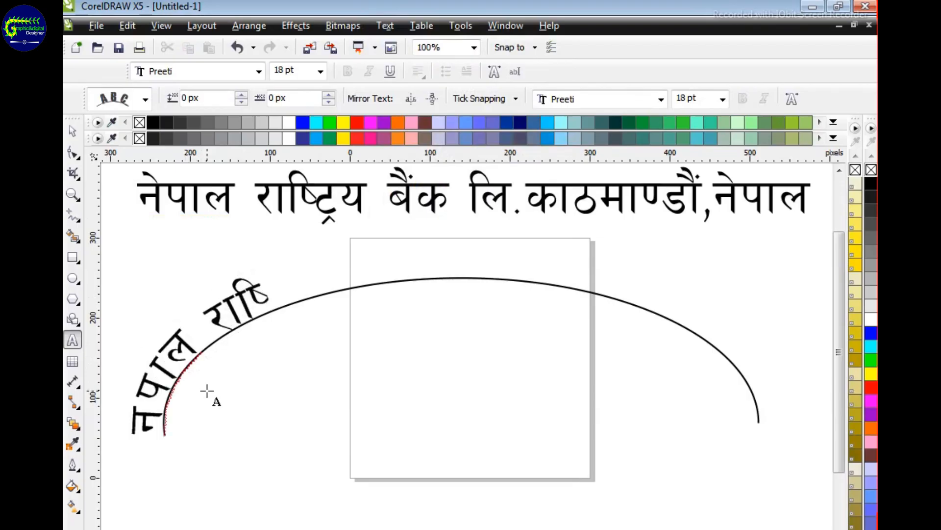
text(i6)
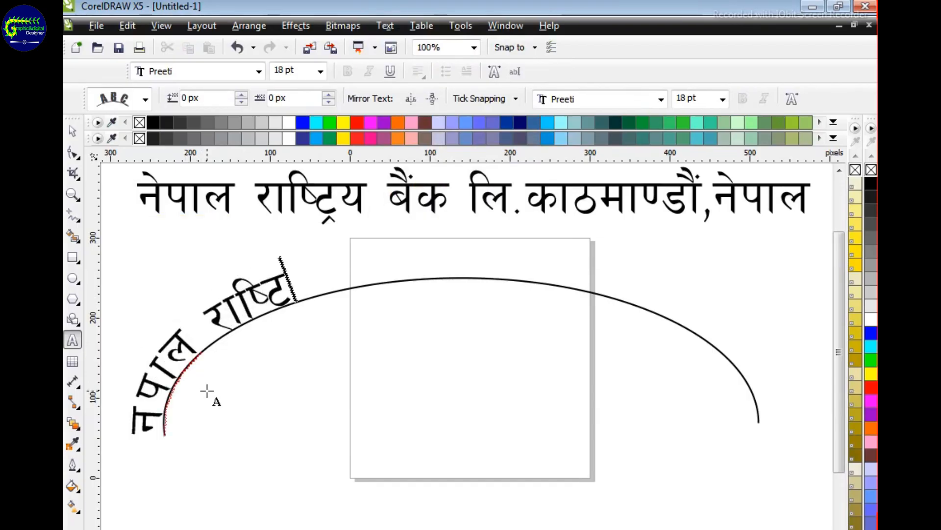
text(o a)
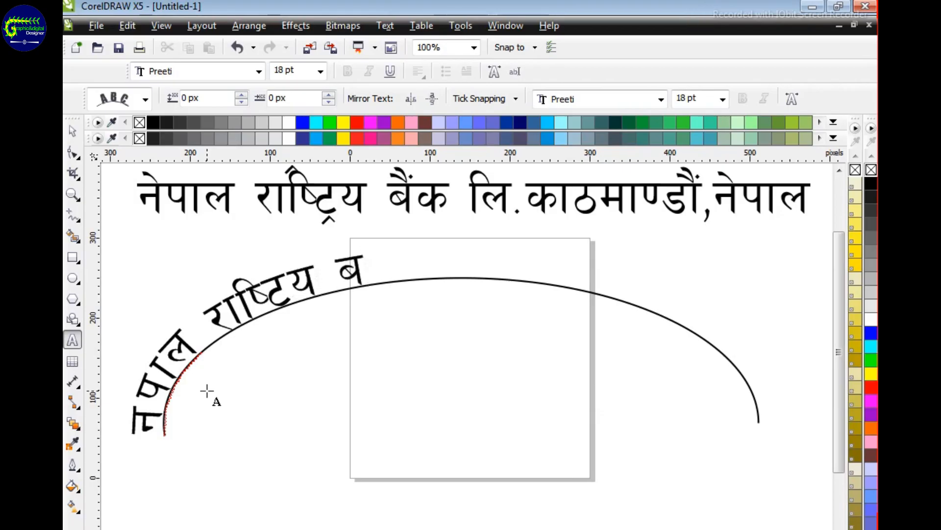
text(s ln=)
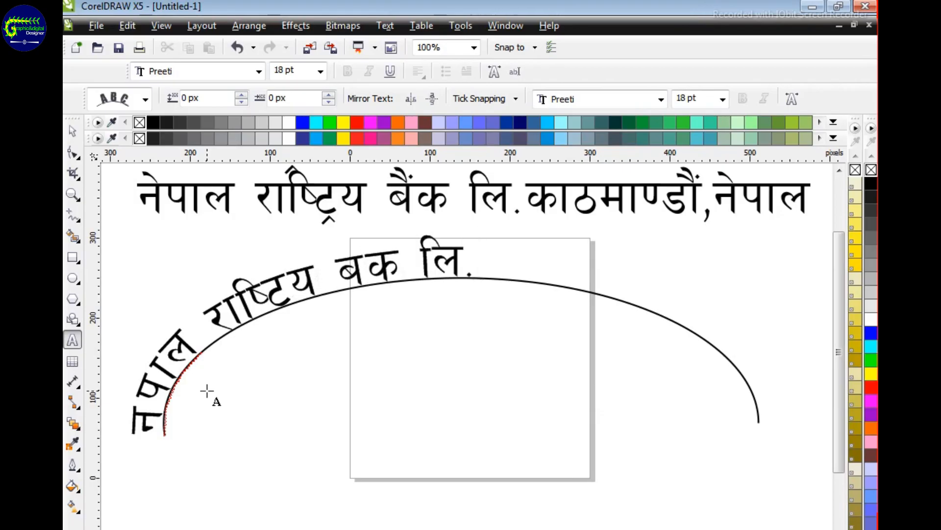
Continue the text along the arc with "काठमाण्डौं, नेपाल" directly after "लि.".
text(sf)
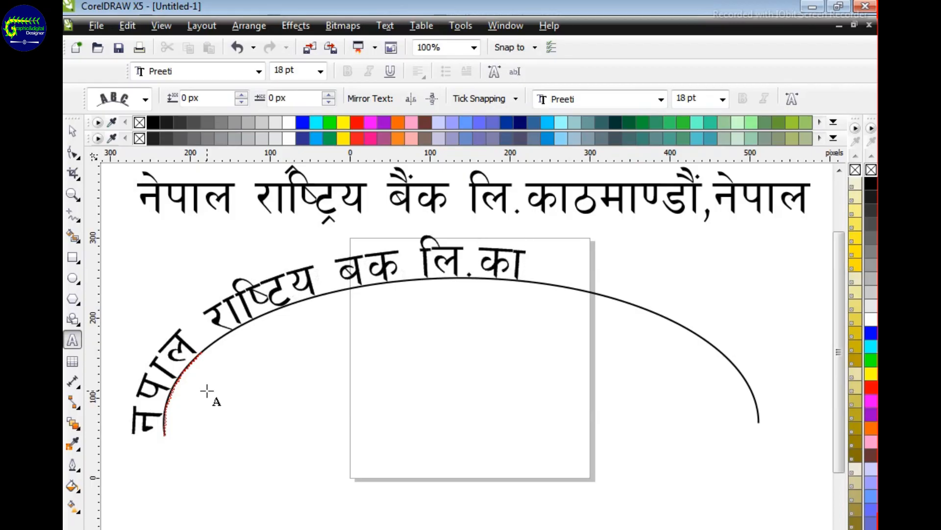
text(7df08)
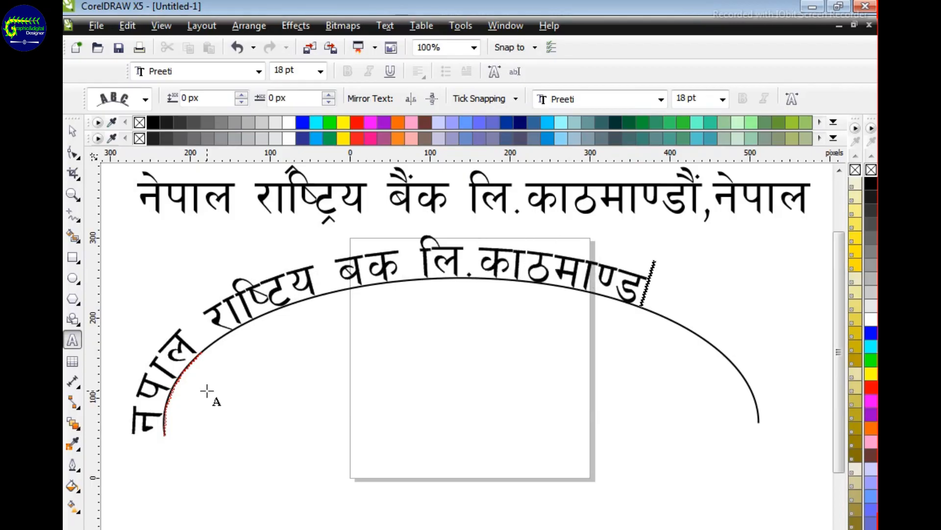
text(f, nkf)
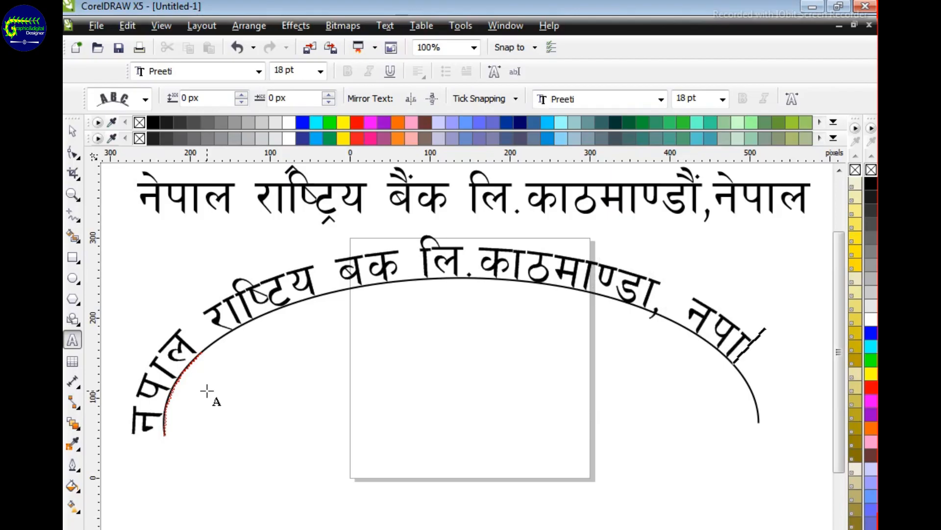
text(n)
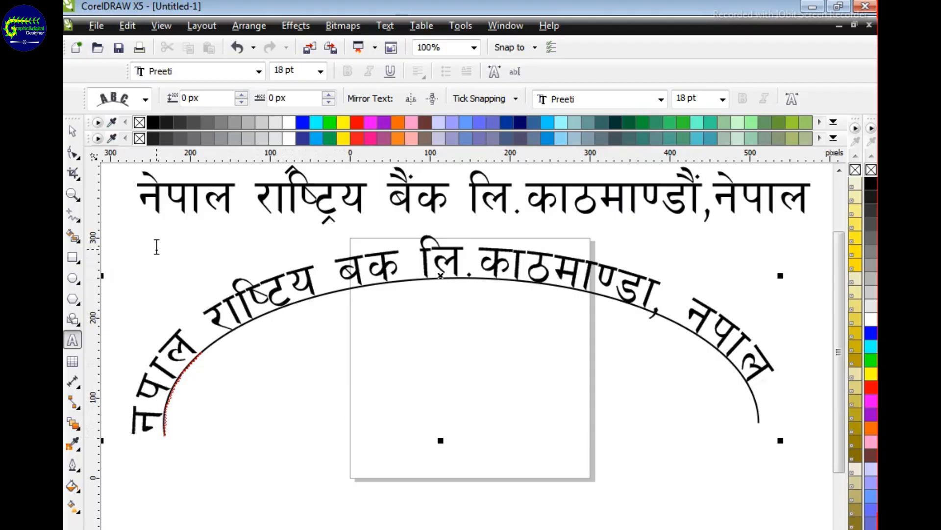
Delete the arc that carries the curved text, and move the curved text slightly down.
click(73, 154)
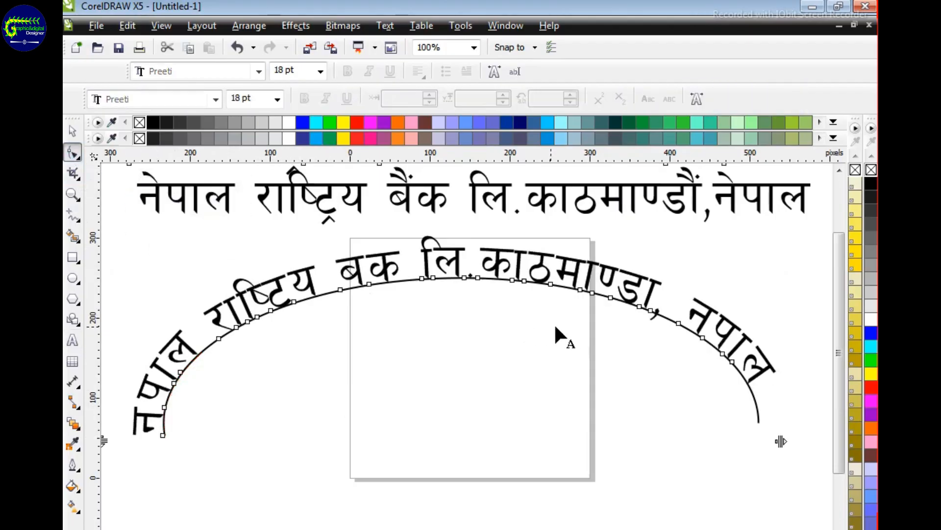
click(669, 318)
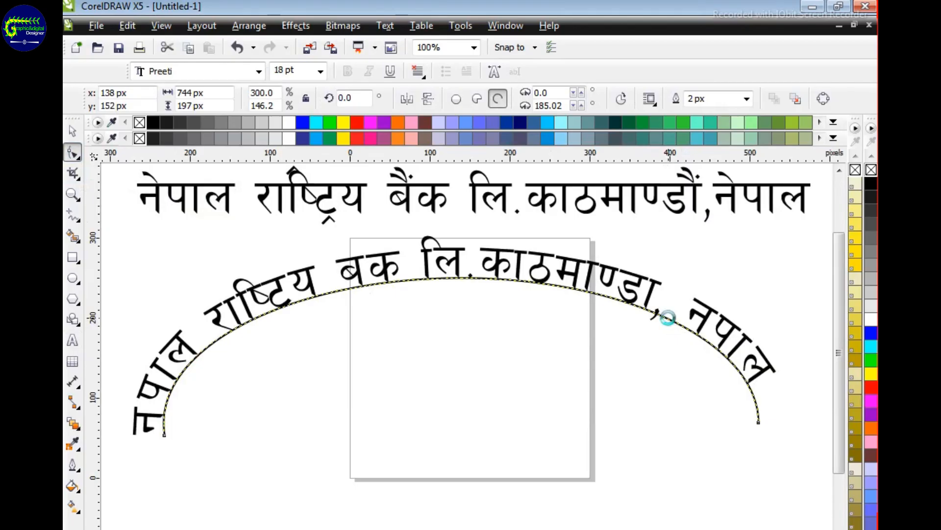
key(Delete)
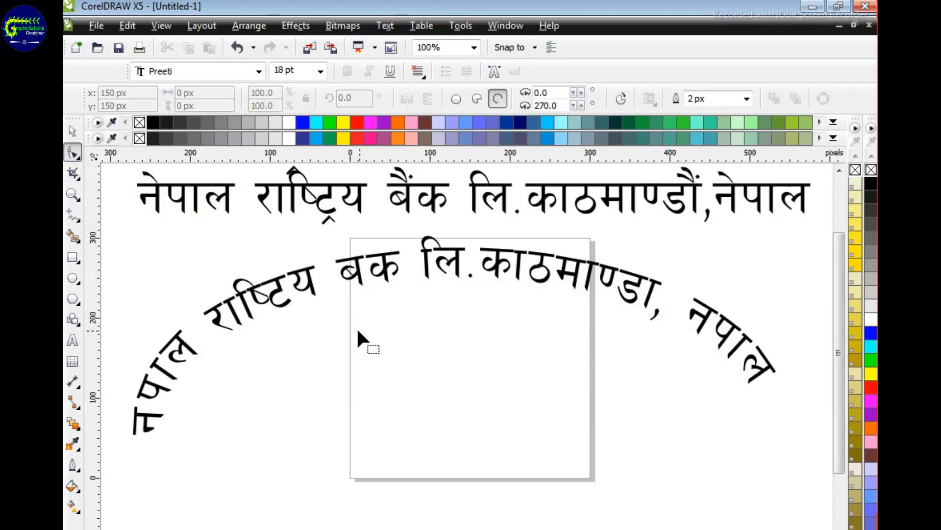
click(72, 131)
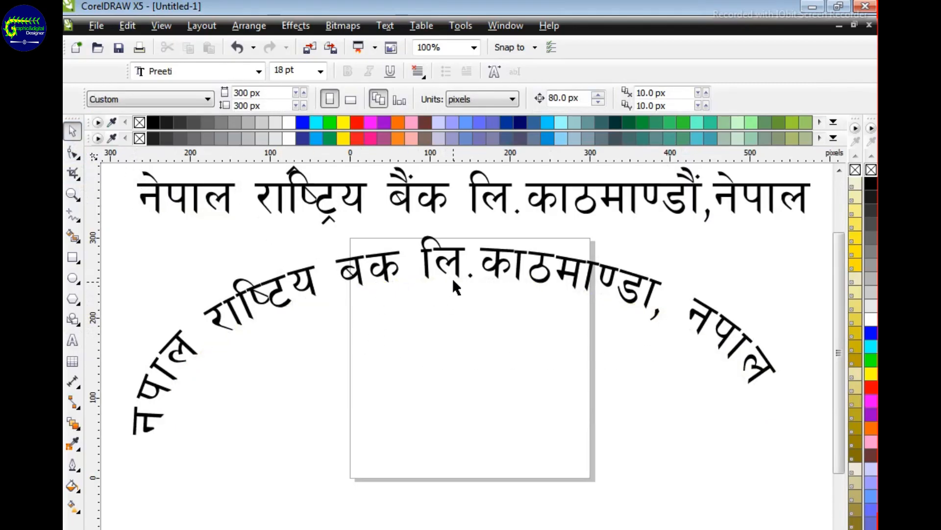
drag(452, 278, 461, 290)
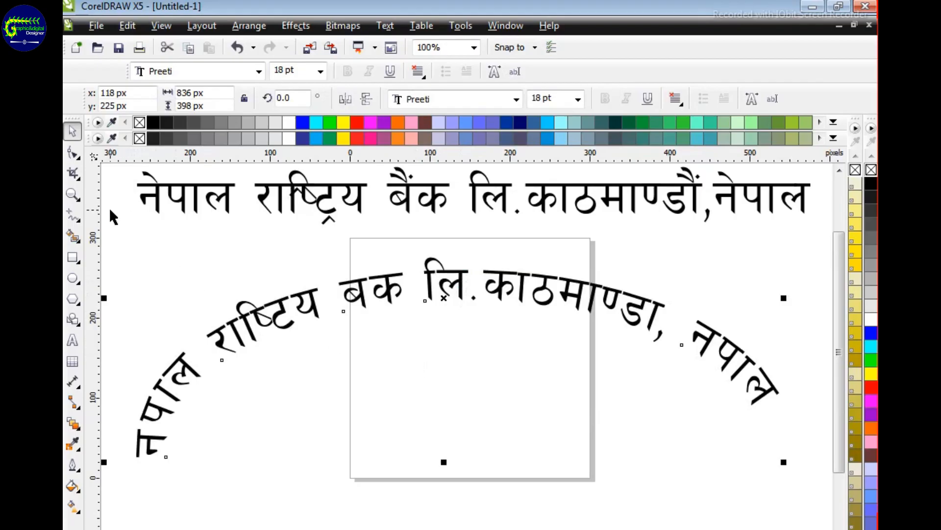
Draw a full ellipse about 87 by 59 px around the curved text's first letter and give it a red outline.
click(74, 278)
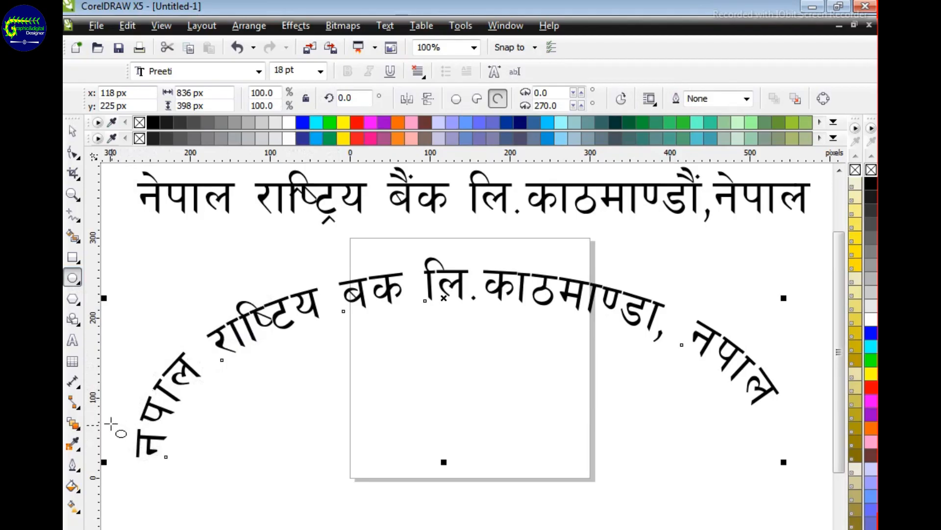
drag(111, 423, 180, 471)
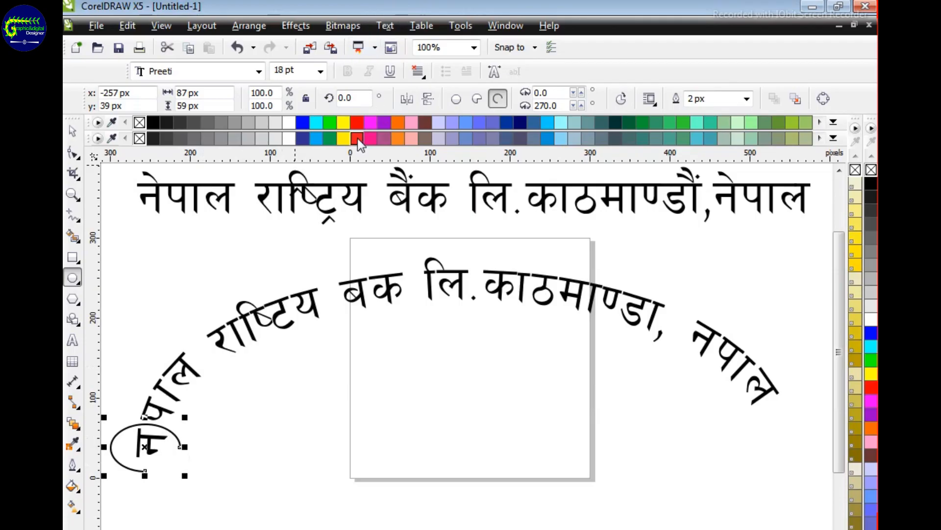
click(456, 99)
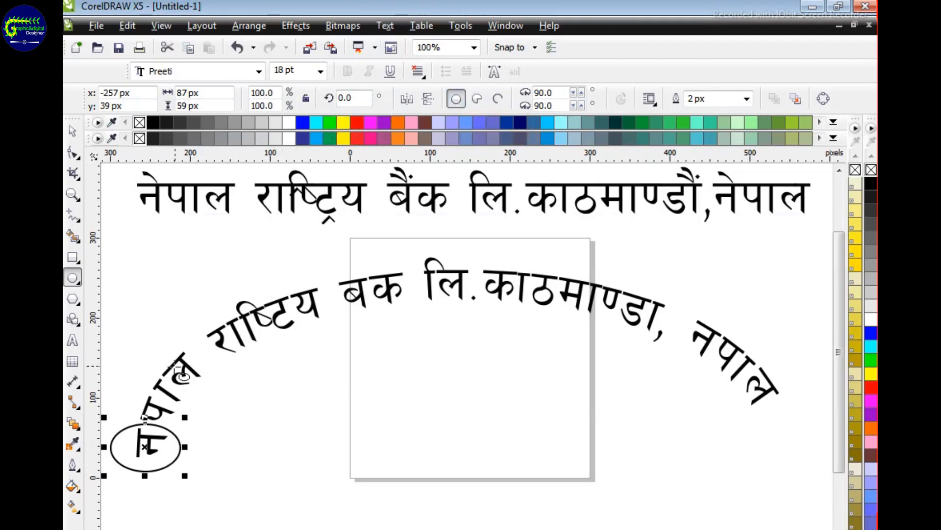
right_click(357, 123)
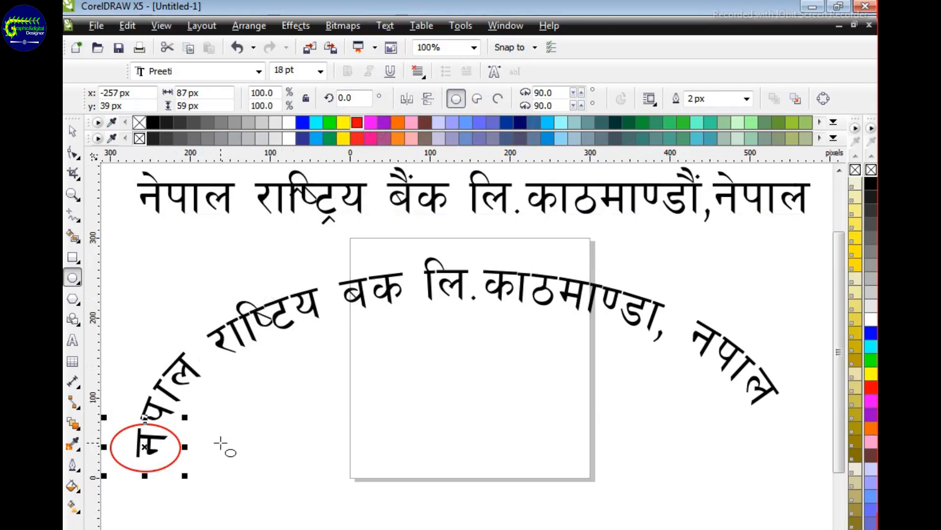
Copy the red ellipse to four more places along the curved text, near "ष्टि", "ब", "डा" and the last "न", and group all five ellipses.
click(76, 131)
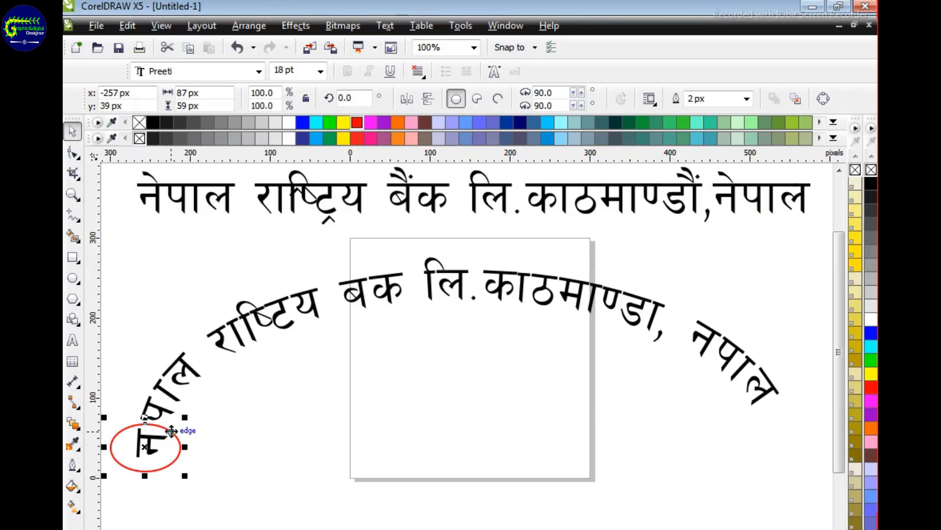
drag(172, 431, 747, 302)
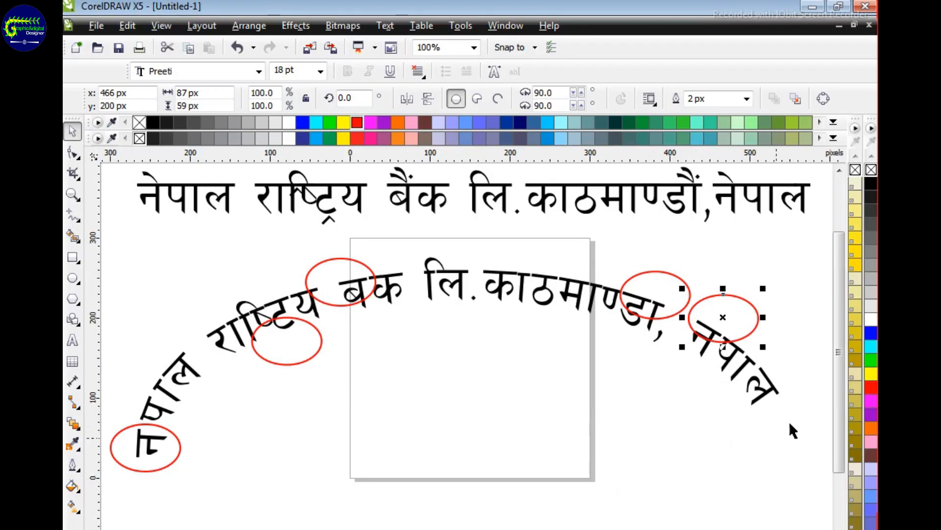
drag(812, 249, 209, 499)
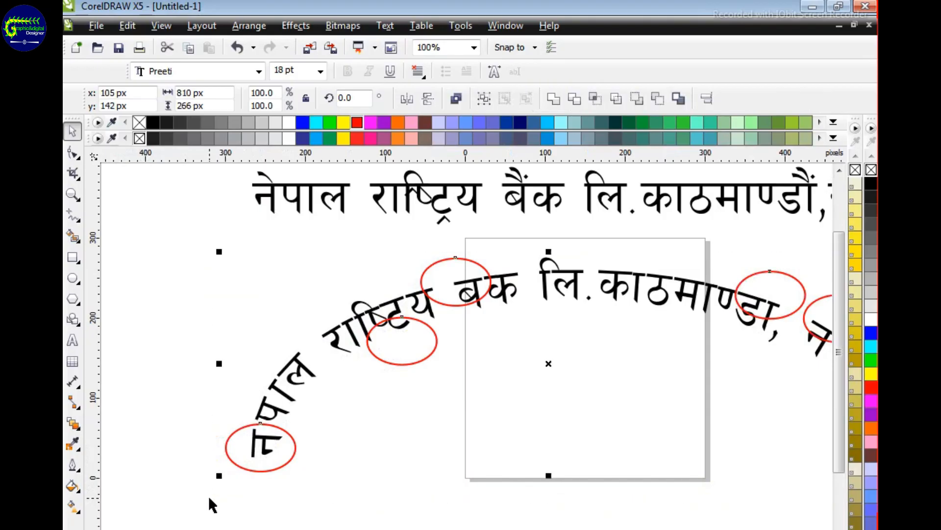
key(ctrl+g)
drag(523, 529, 551, 529)
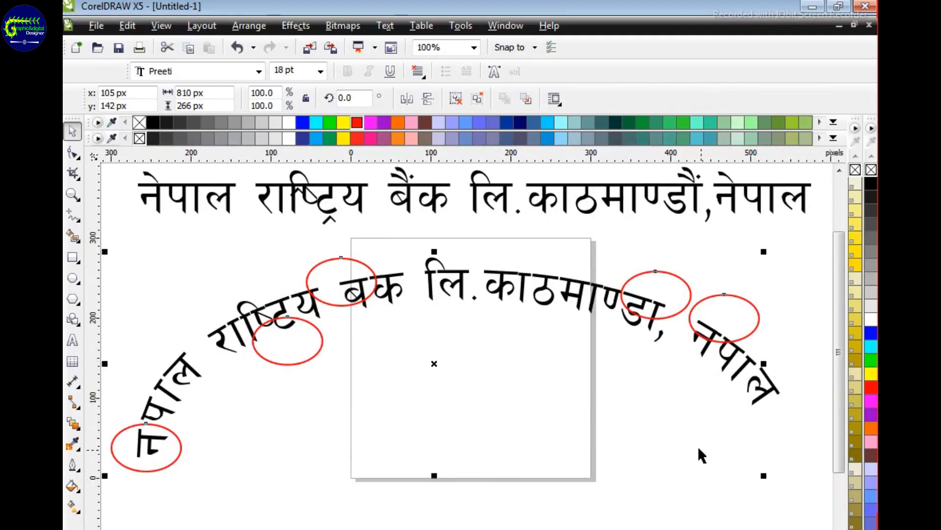
Try to shrink the curved text without the ellipses to about 715 by 340 px, and undo the resize.
click(672, 434)
click(742, 367)
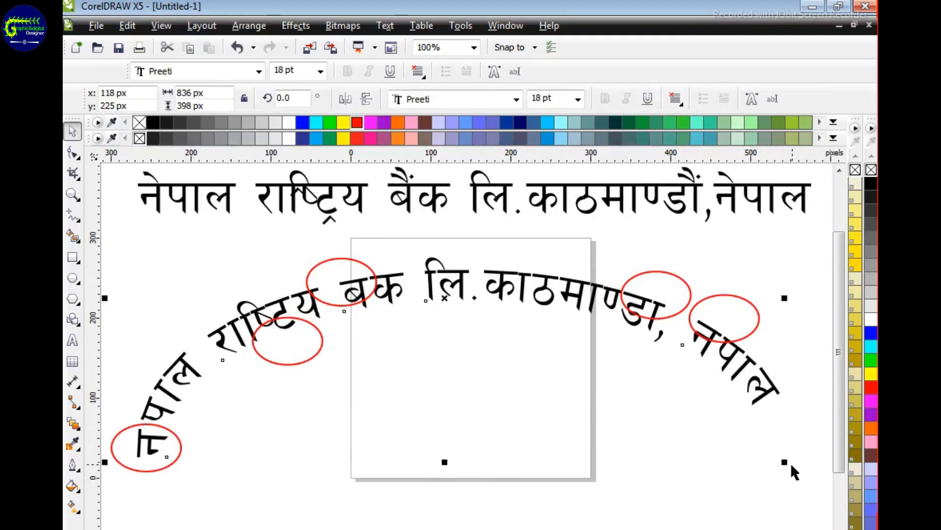
drag(786, 464, 691, 437)
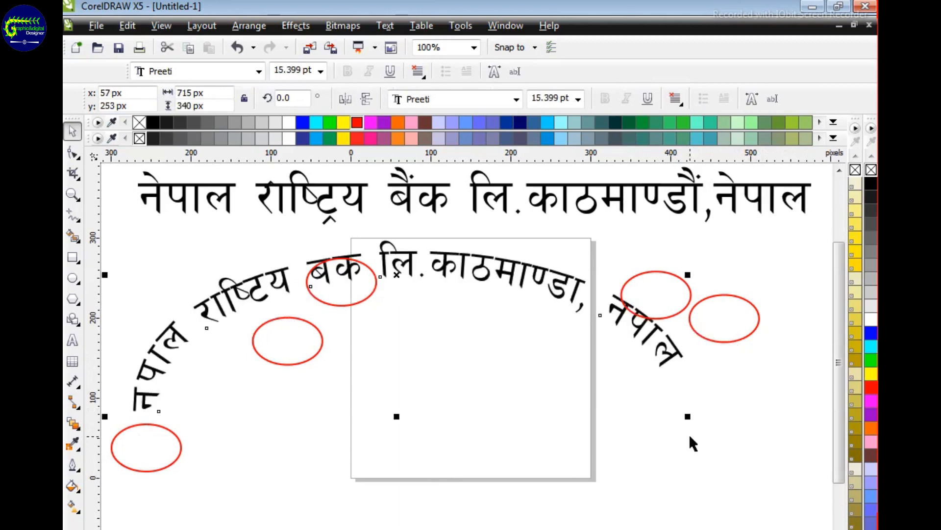
key(ctrl+z)
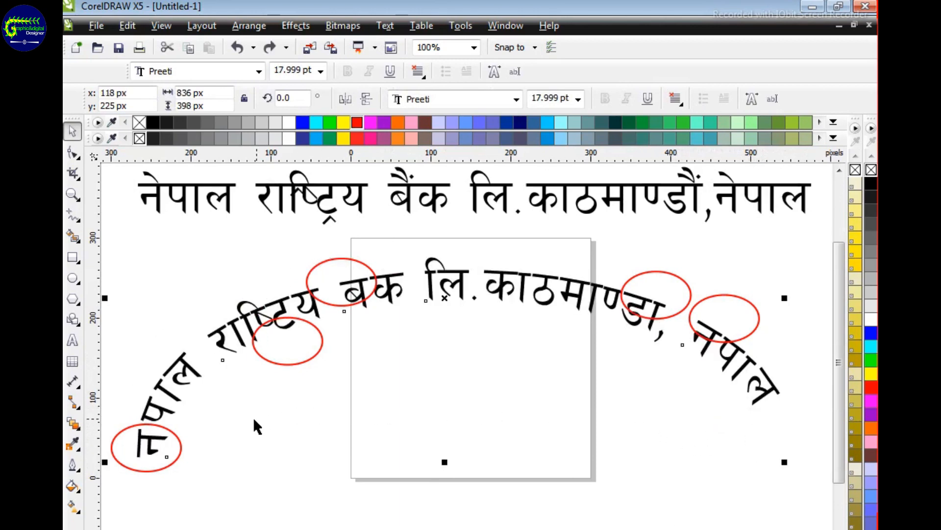
Select the red ellipses together with the curved text and group them.
shift+click(175, 431)
shift+click(311, 359)
shift+click(372, 273)
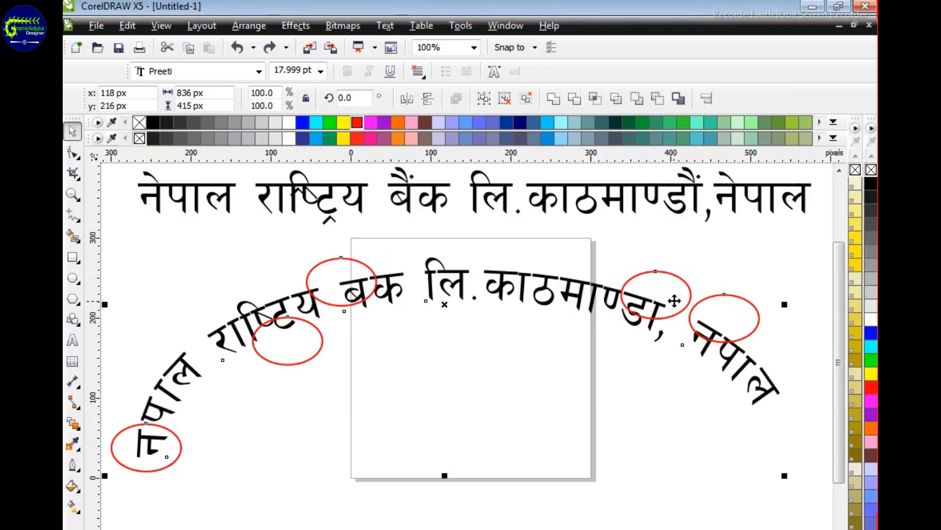
shift+click(683, 282)
shift+click(727, 295)
key(ctrl+g)
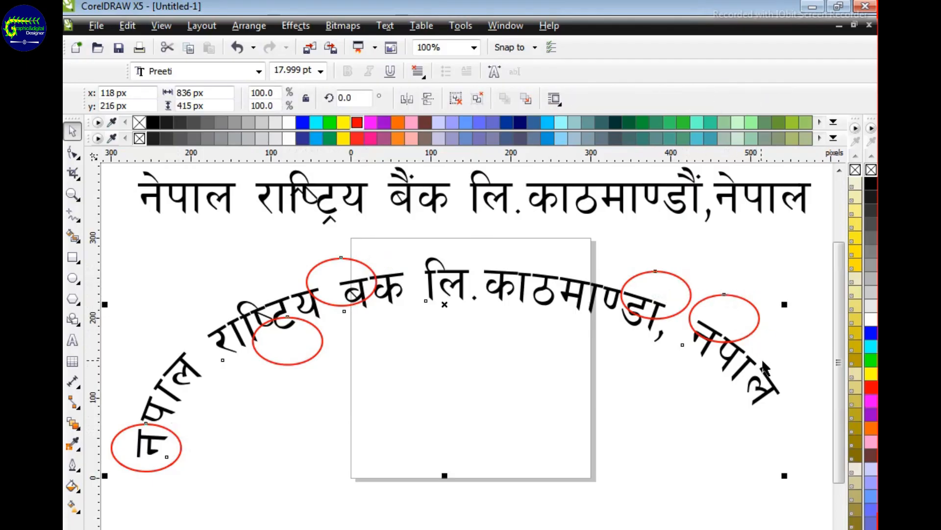
Scale the group of curved text and ellipses down to about 378 by 187 px, and move it lower beneath the heading.
drag(784, 476, 507, 338)
drag(419, 239, 433, 295)
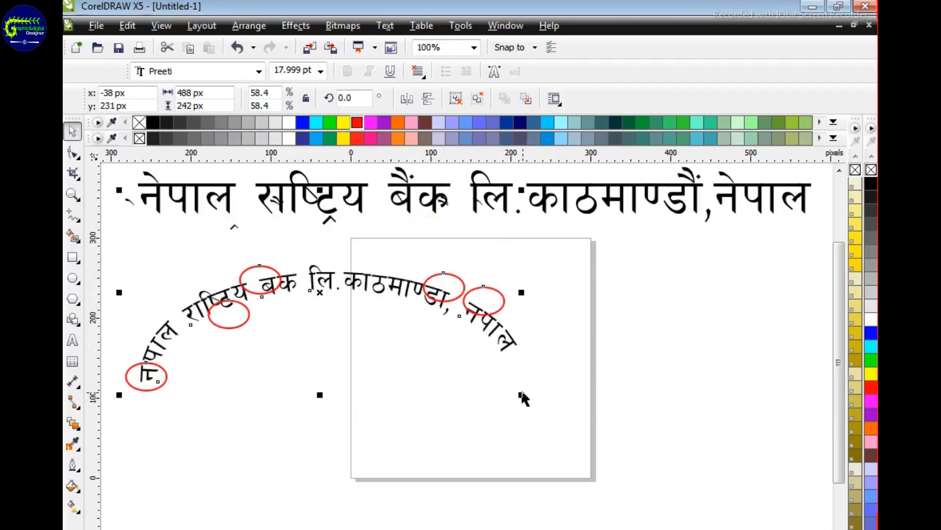
drag(522, 395, 485, 378)
click(508, 347)
drag(524, 394, 465, 359)
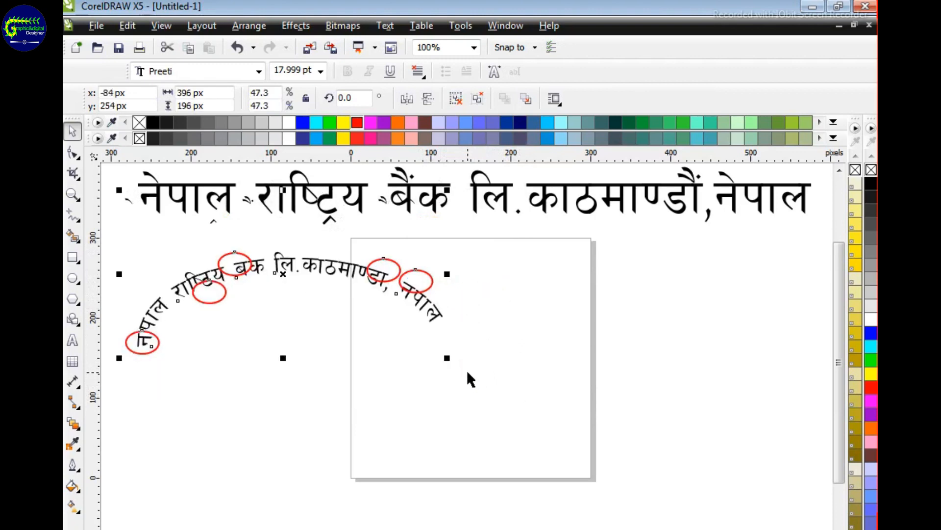
drag(446, 358, 435, 350)
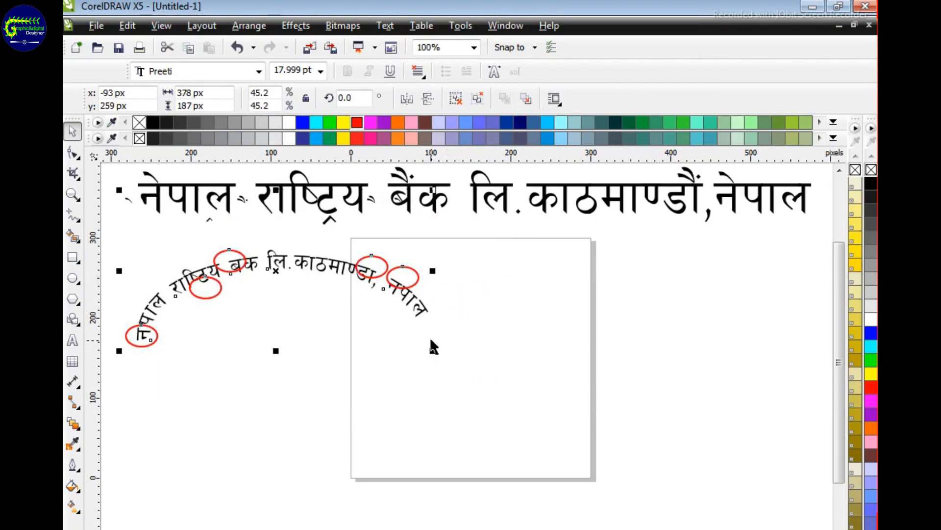
drag(399, 275, 397, 295)
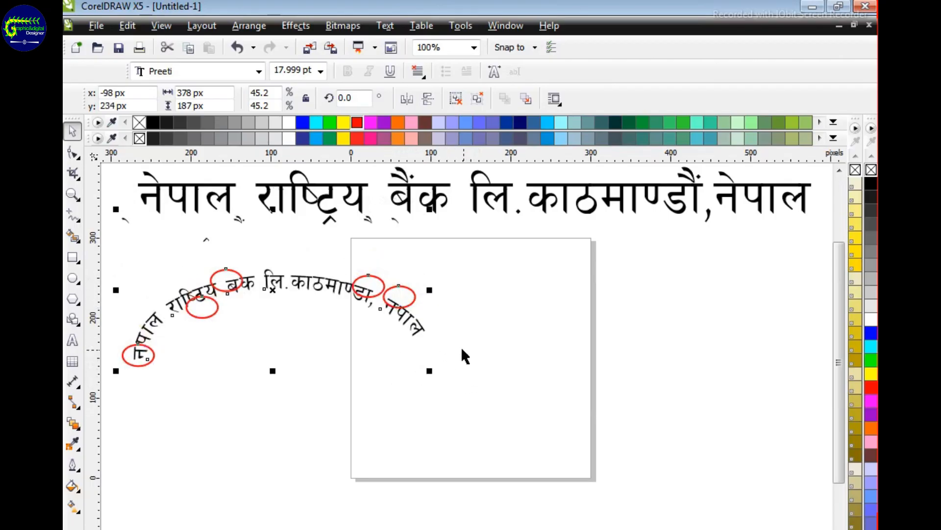
drag(384, 286, 392, 317)
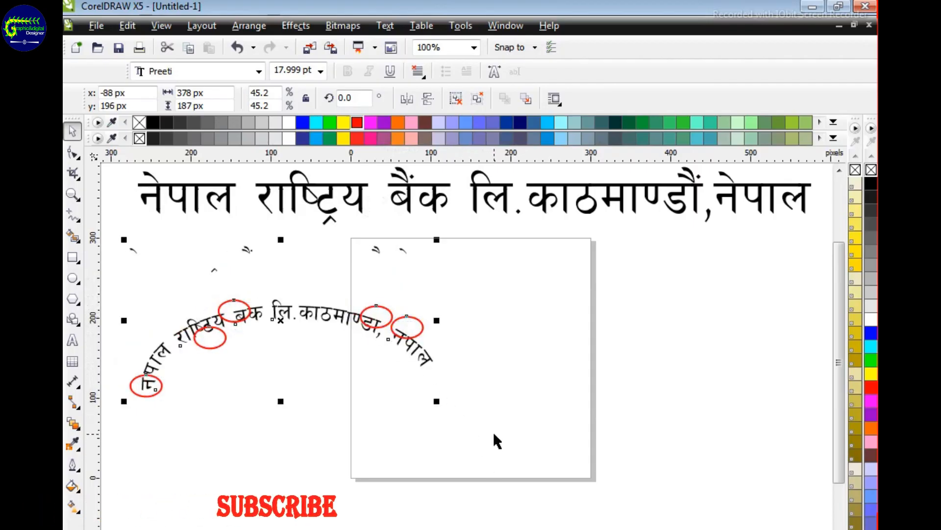
Shrink the group to about 363 by 180 px and cross it out with two diagonal lines, each spanning about 300 by 290 px.
drag(440, 403, 428, 398)
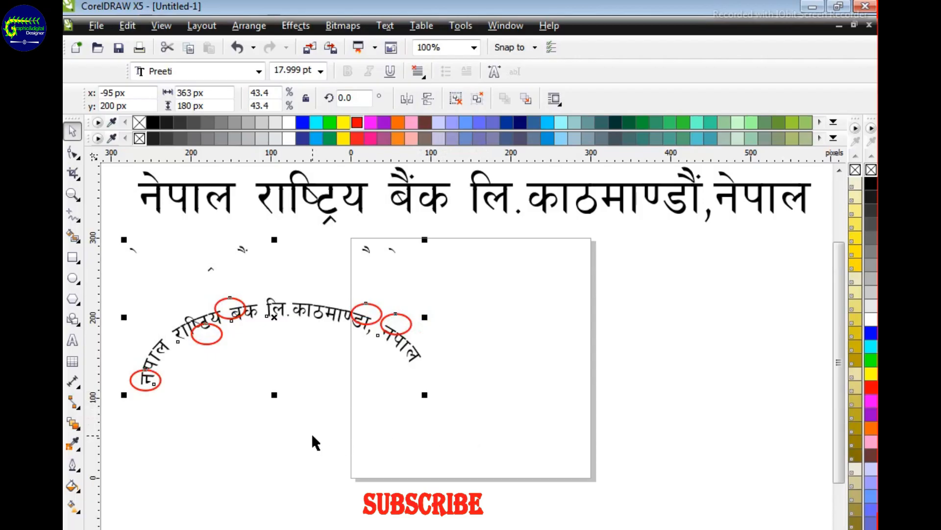
click(73, 214)
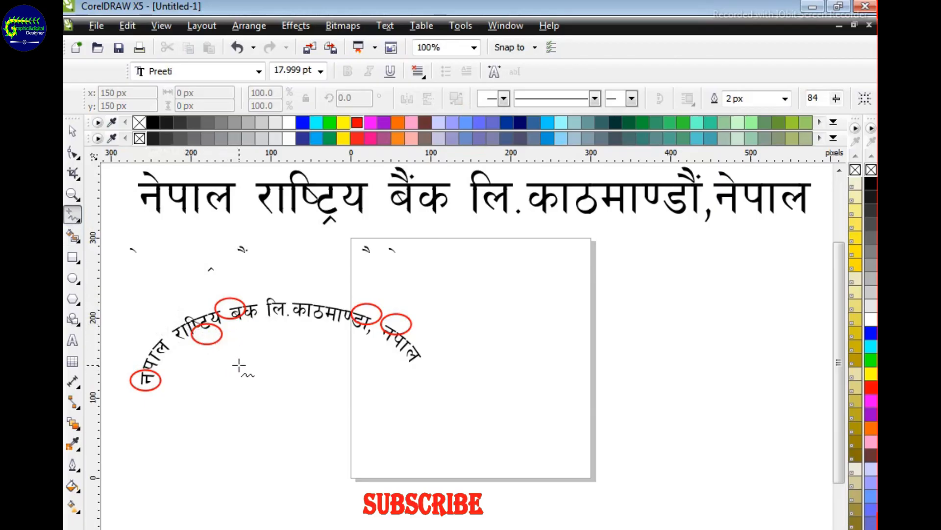
click(131, 248)
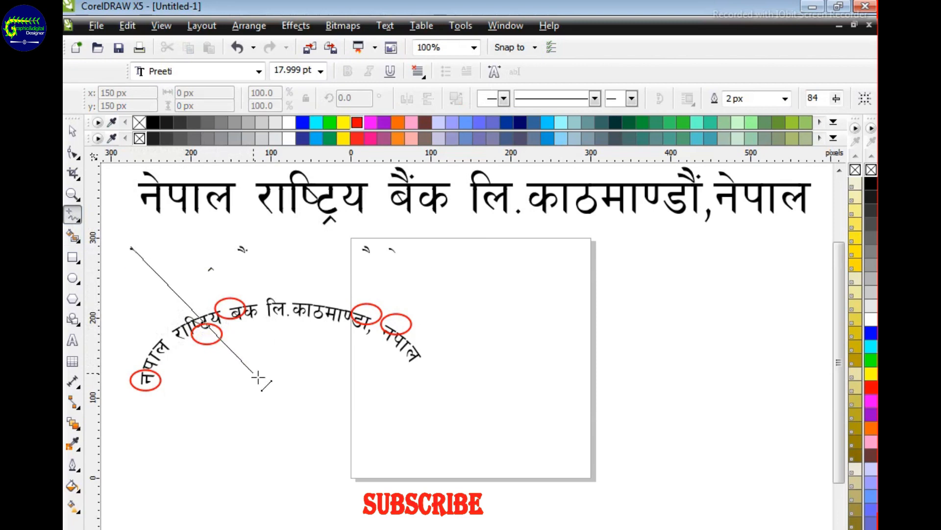
click(379, 475)
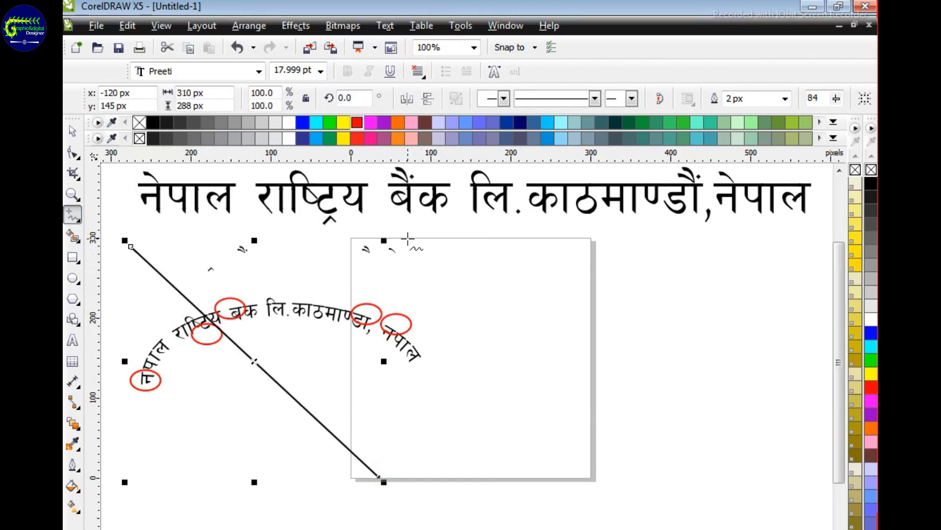
click(408, 239)
click(162, 473)
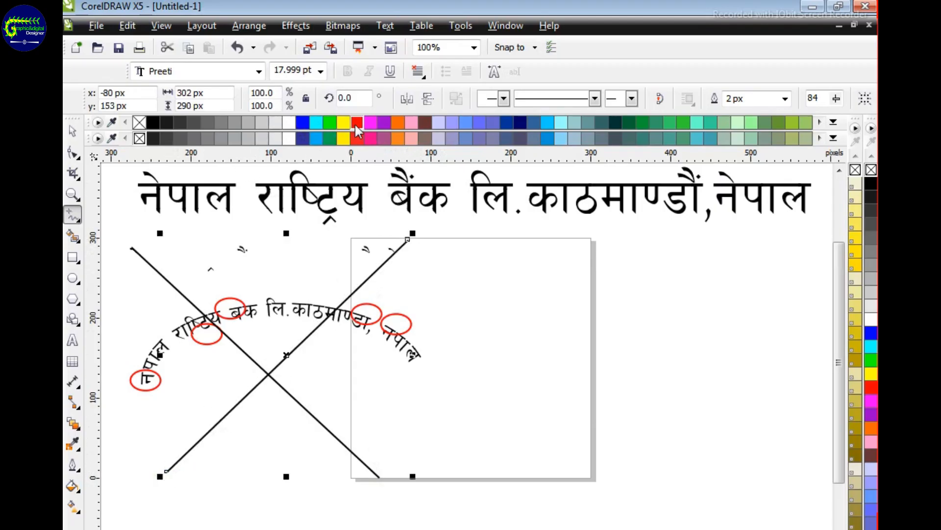
Colour both diagonal lines over the faulty curved text red.
click(356, 123)
click(73, 131)
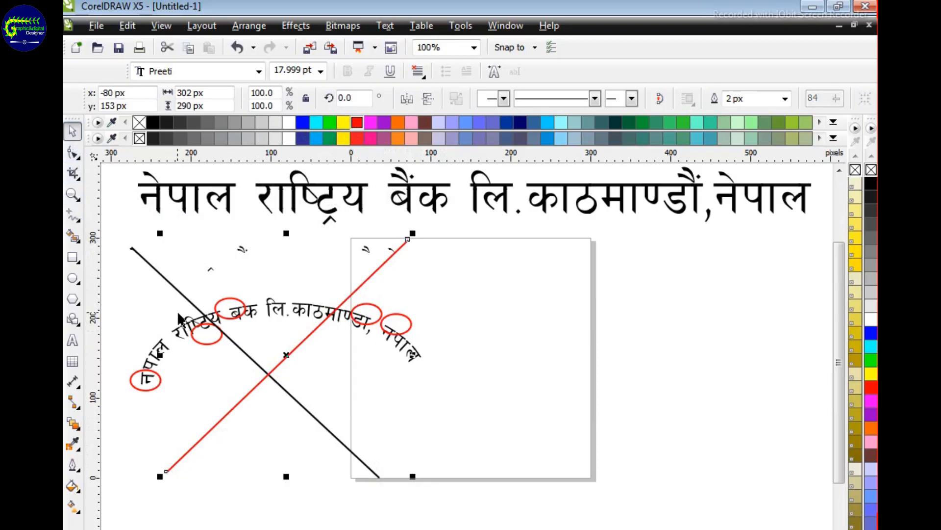
click(175, 289)
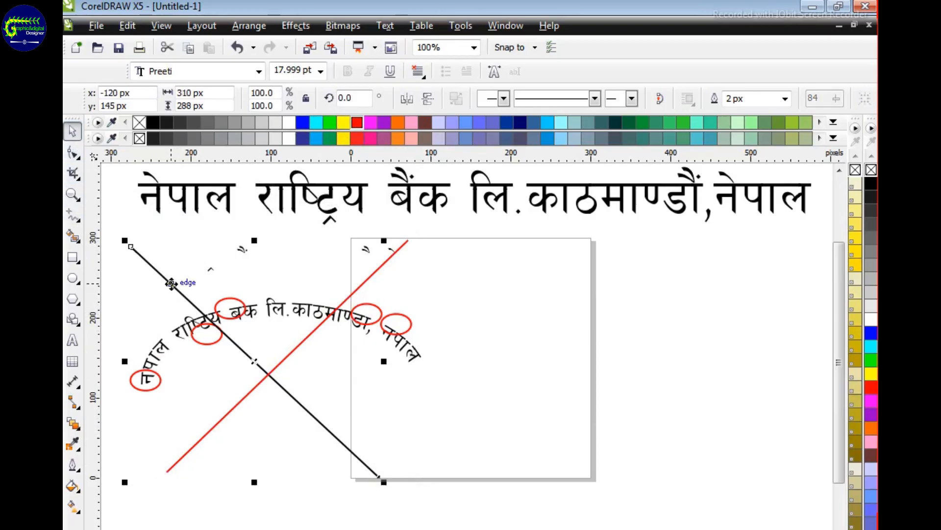
click(356, 122)
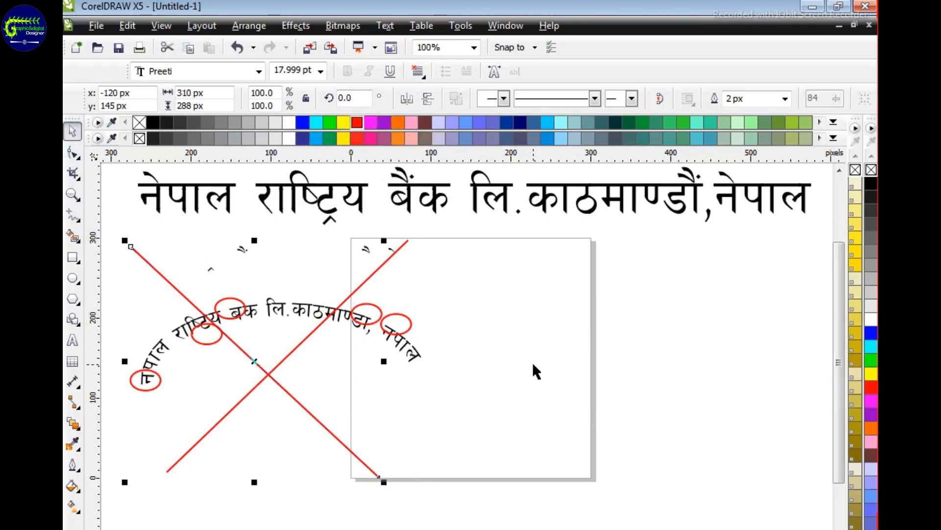
click(531, 362)
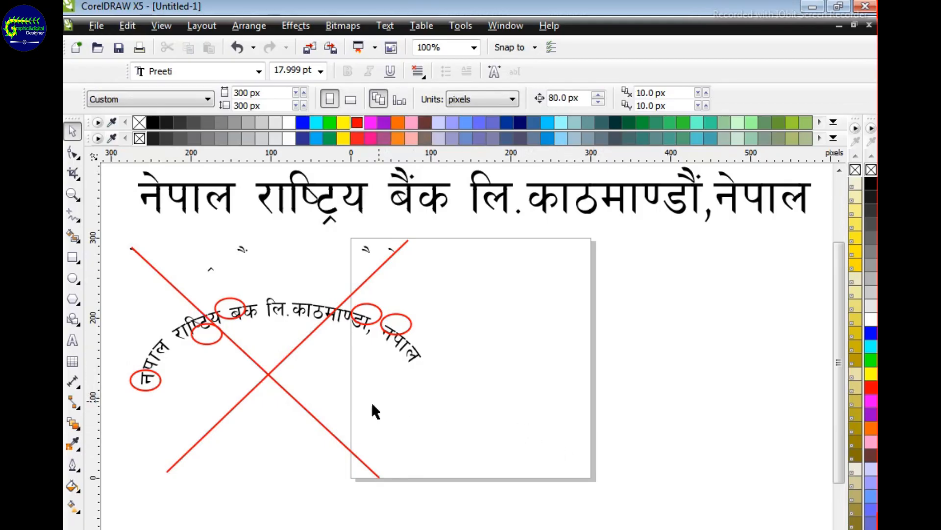
drag(108, 229, 461, 501)
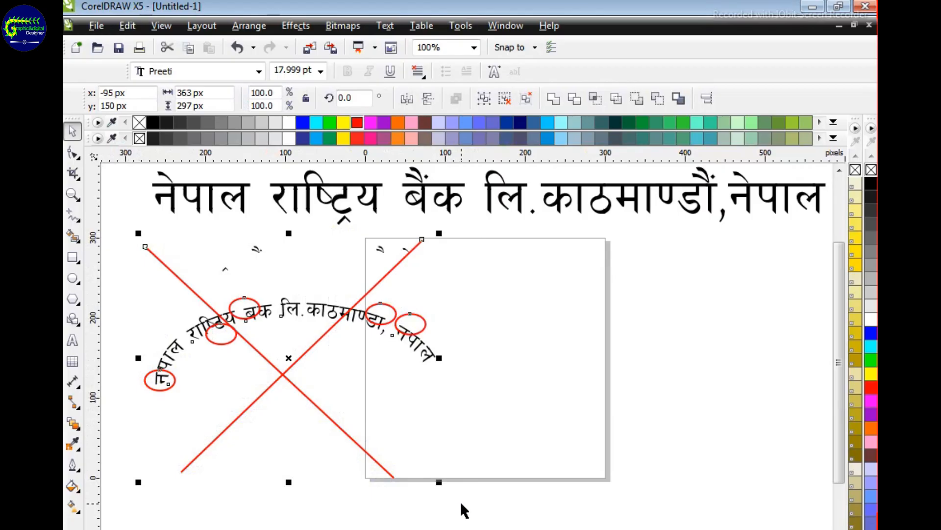
click(553, 400)
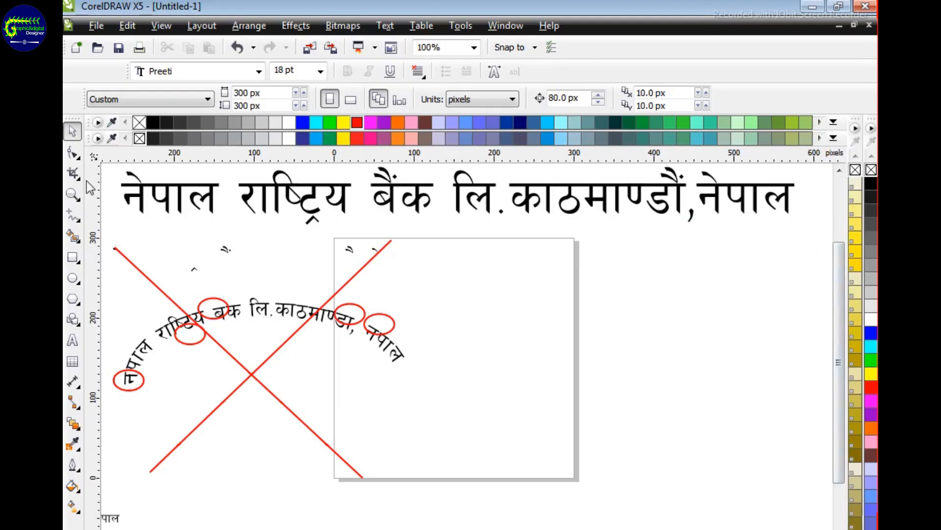
Draw a circular arc about 338 px in diameter beside the crossed-out text and shorten it to about 189 degrees.
click(72, 278)
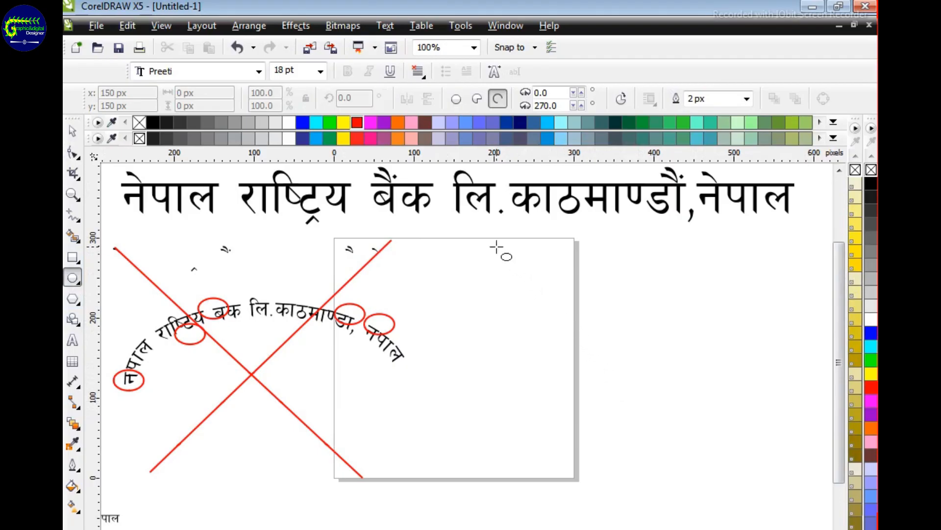
drag(497, 247, 769, 471)
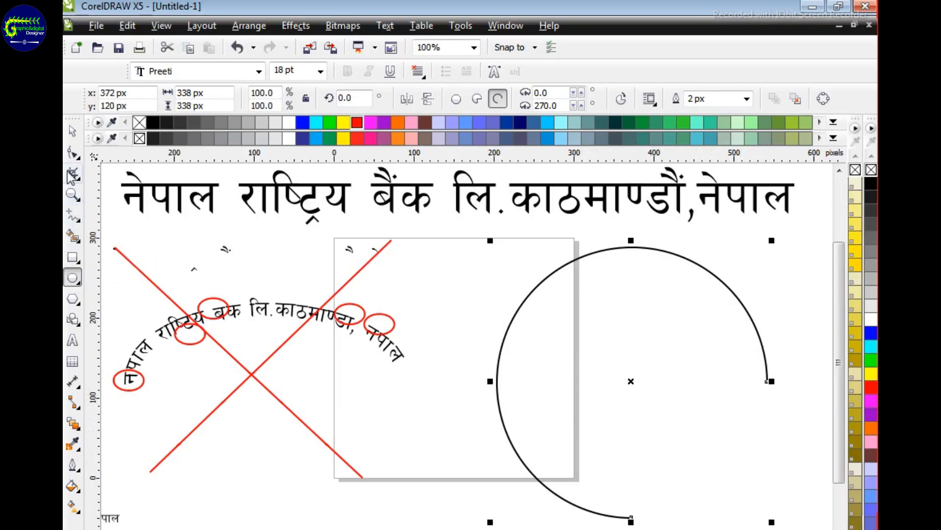
click(73, 153)
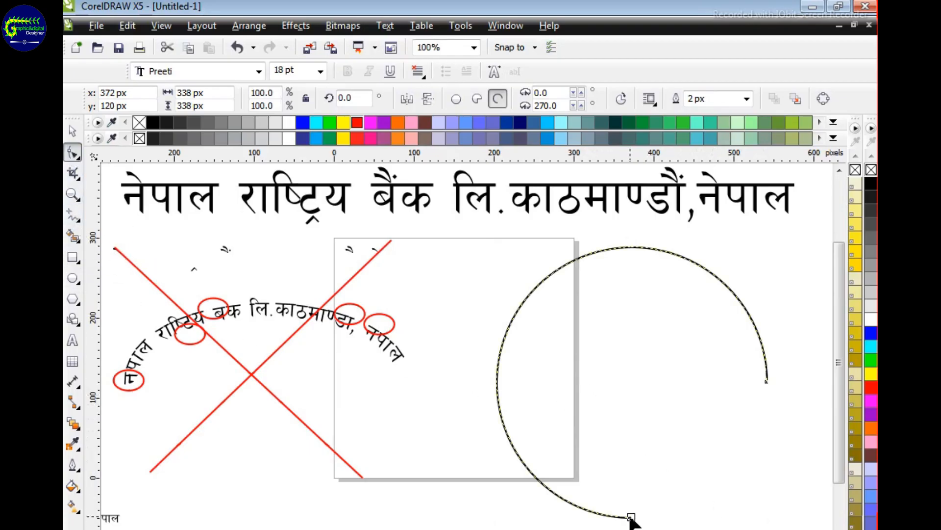
drag(632, 518, 447, 418)
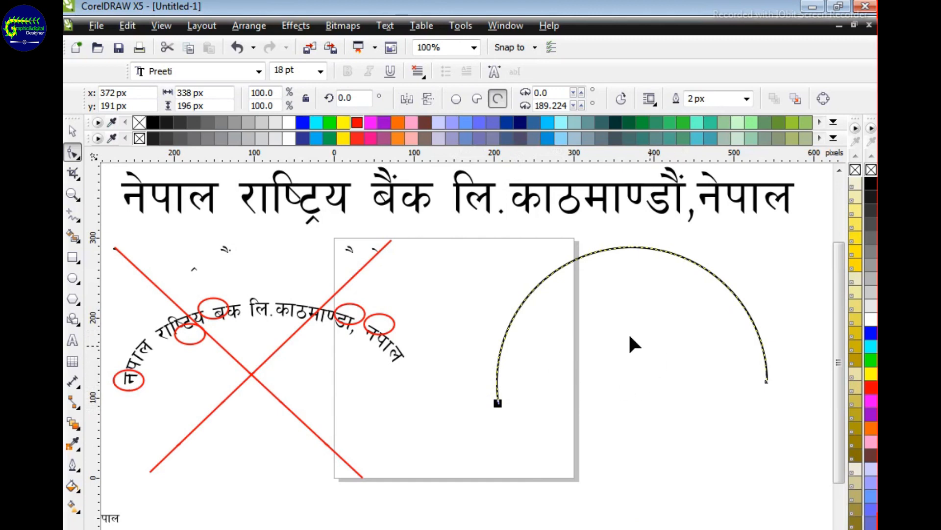
Move the arc lower beneath the heading and widen it on both sides to about 398 px.
click(74, 132)
drag(660, 252, 650, 289)
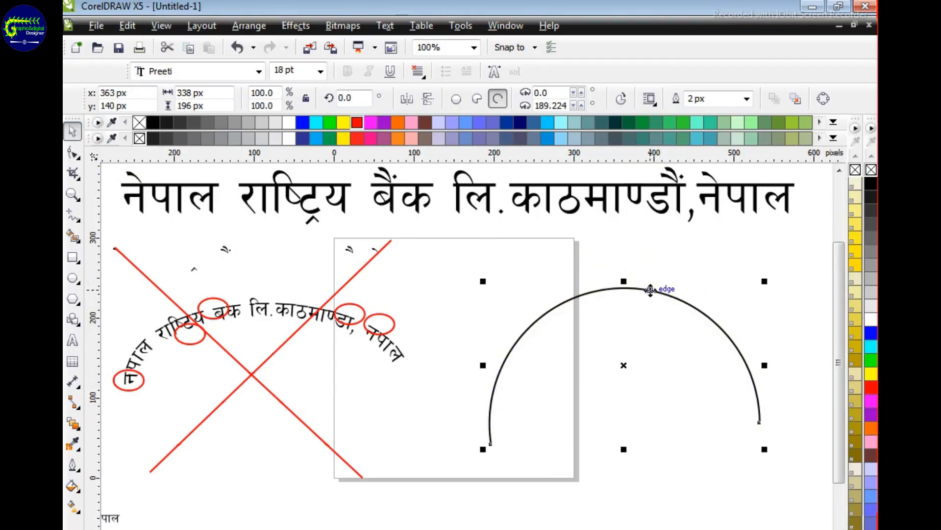
drag(765, 366, 799, 366)
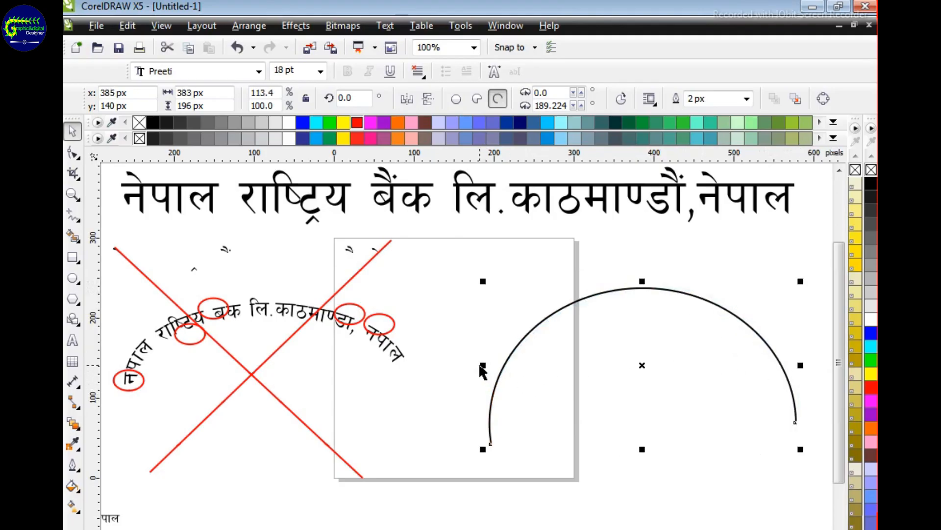
drag(483, 365, 471, 365)
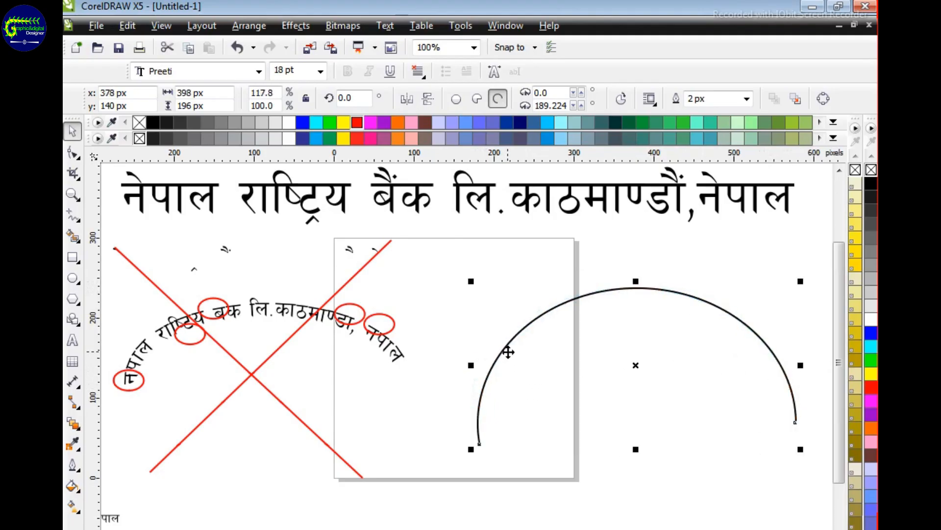
Fill the straight heading text with red and convert it to curves.
click(488, 206)
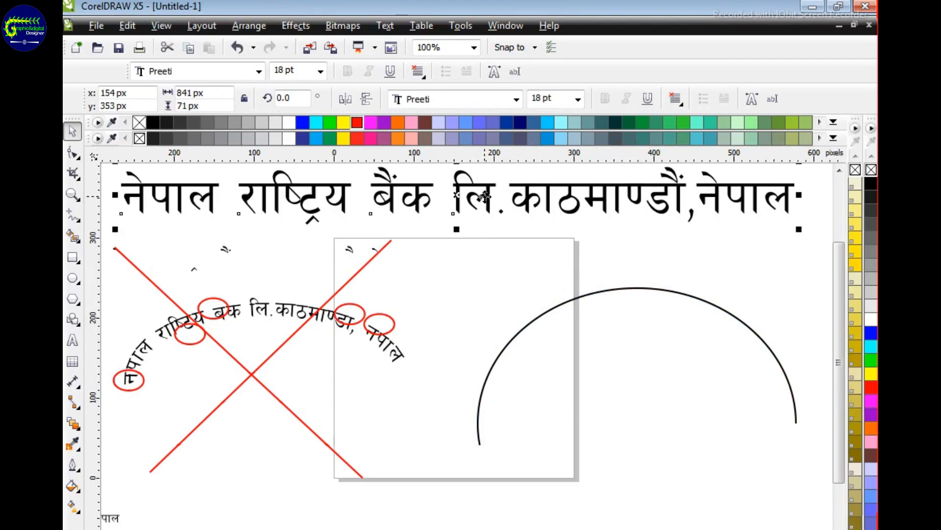
click(356, 124)
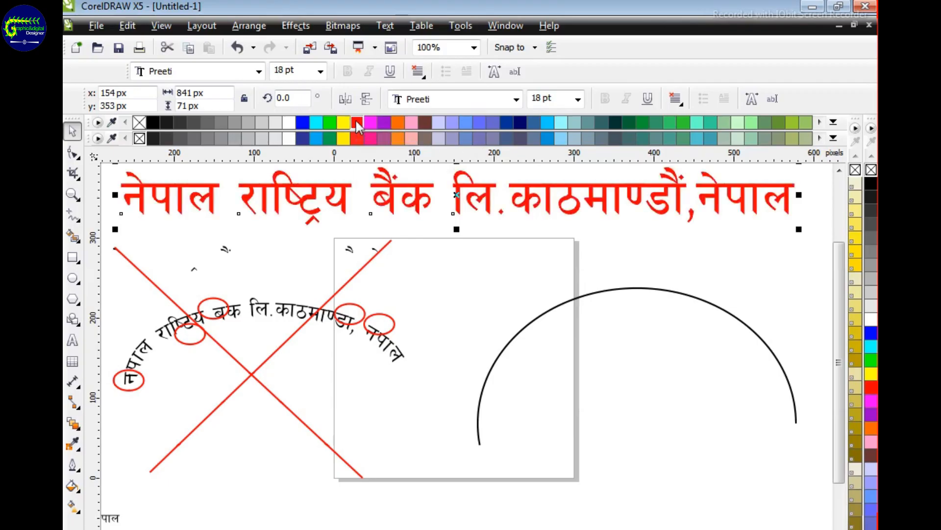
right_click(491, 191)
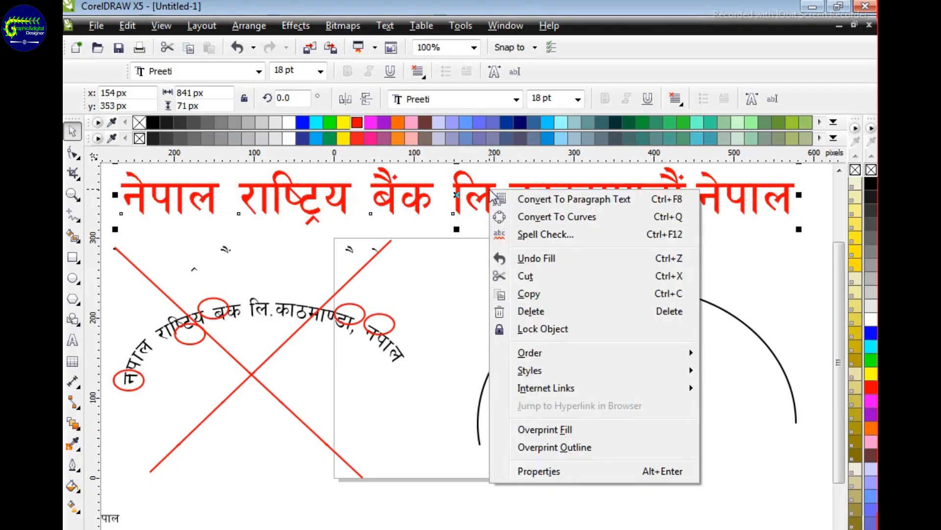
click(570, 225)
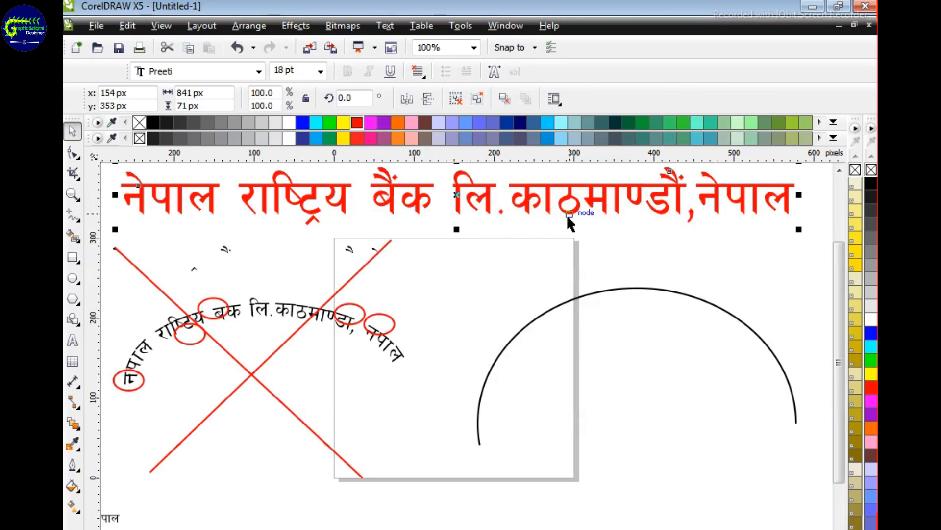
Create a new artistic media stroke of the Brushes kind from the red heading and save it as "Nepal Rasta Bank".
click(297, 26)
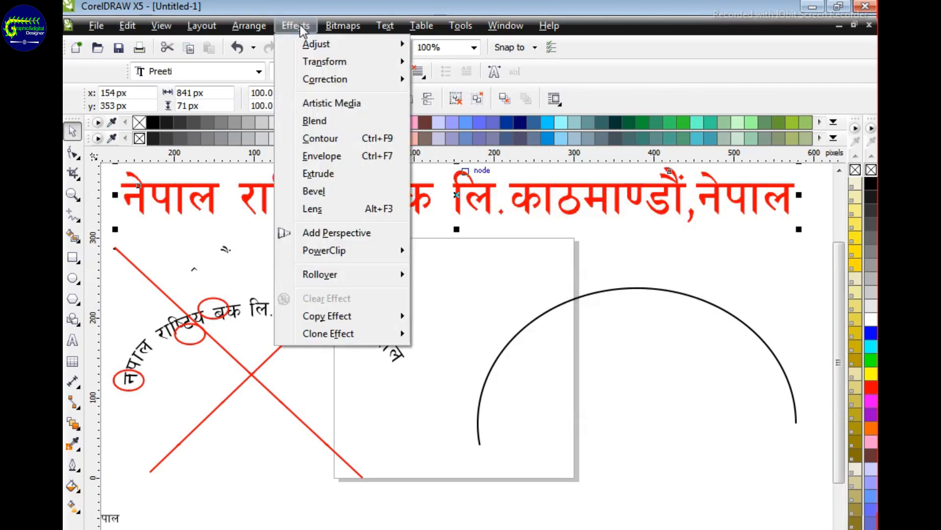
click(353, 102)
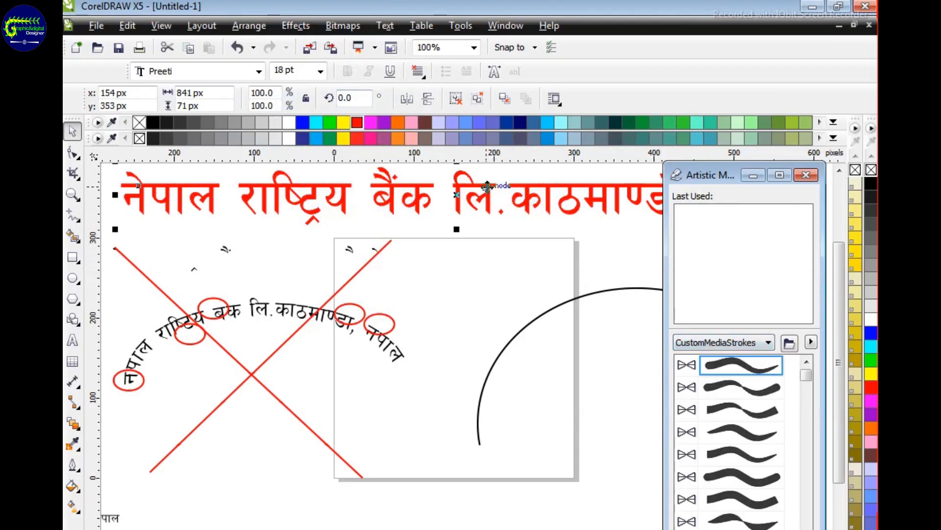
drag(487, 186, 750, 424)
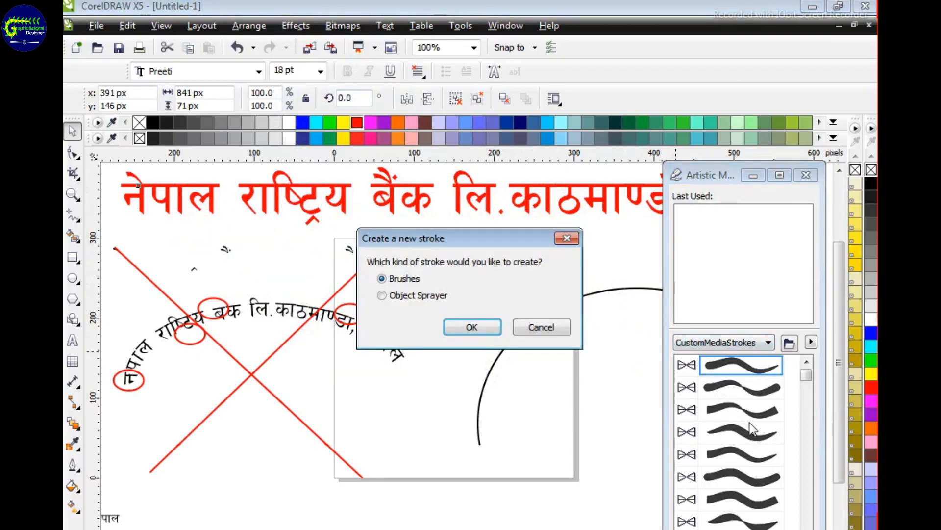
click(472, 327)
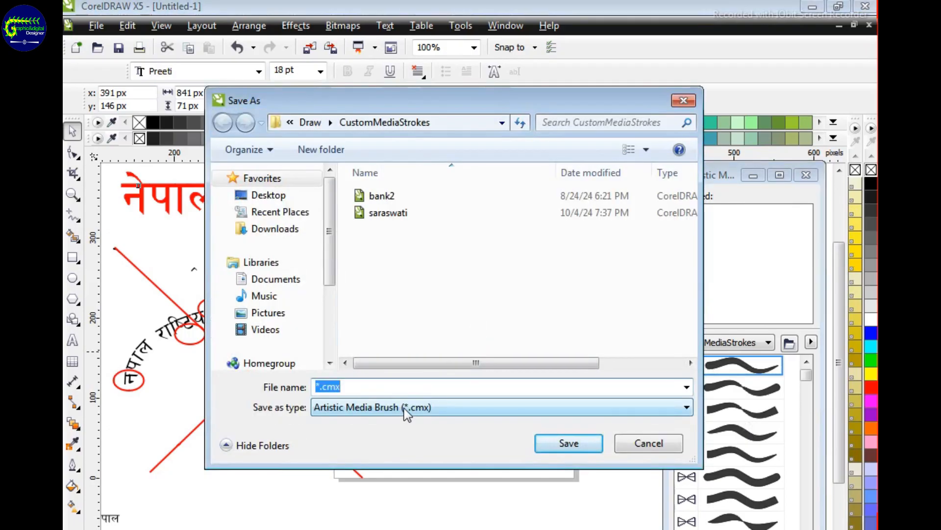
text(Nepa)
key(BackSpace)
key(BackSpace)
text(pal Rasta )
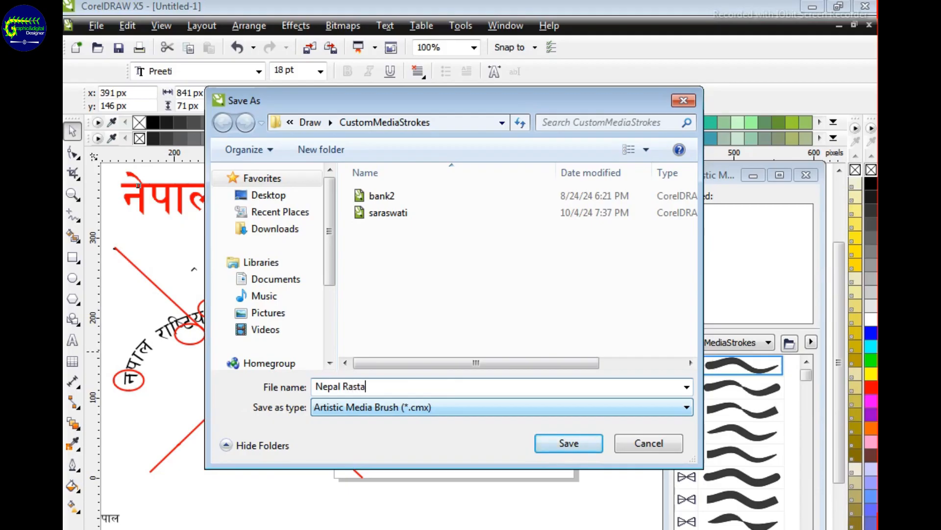
text(Bank)
click(576, 442)
click(570, 441)
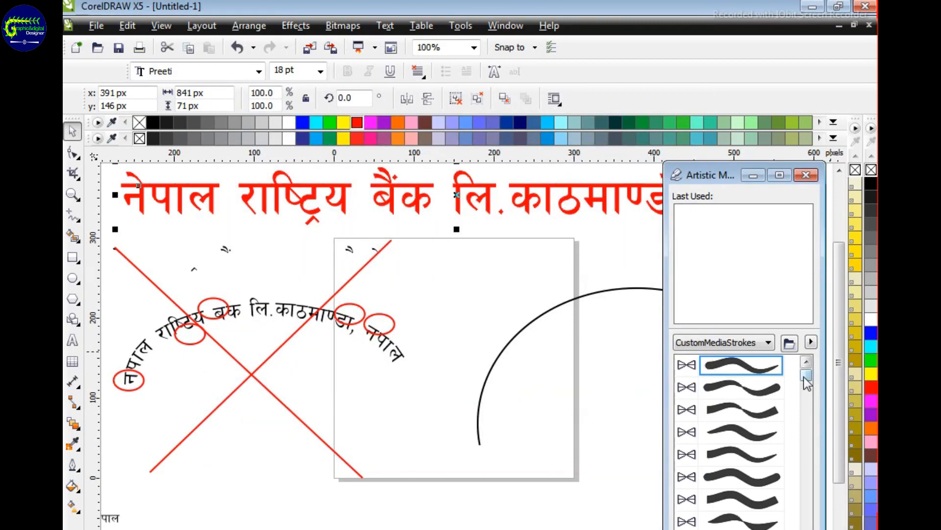
Apply the red Nepali heading's custom brush stroke to the arc and slightly reduce the height of the curved result.
drag(805, 376, 807, 493)
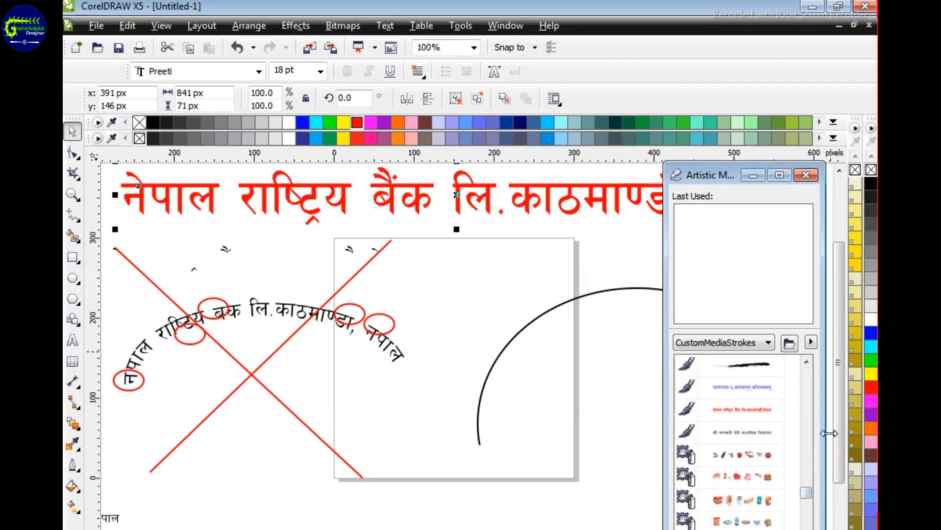
click(754, 408)
click(547, 318)
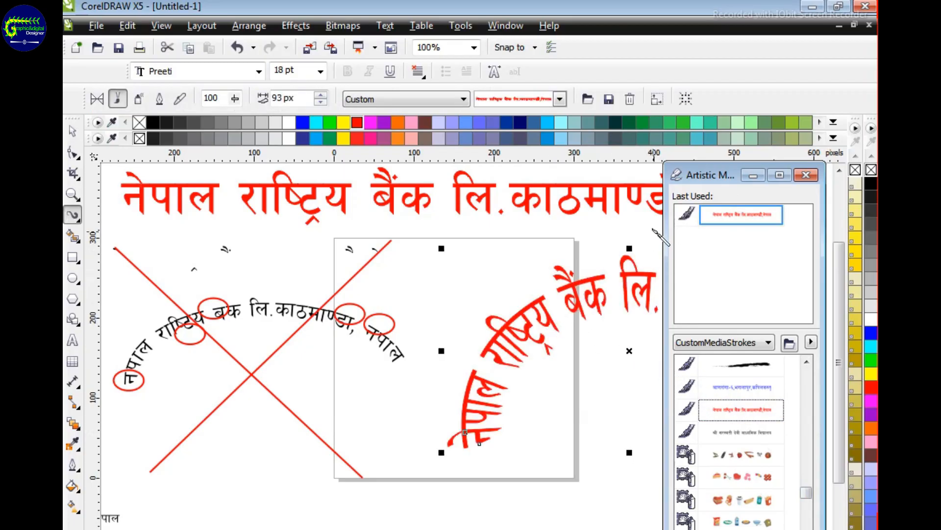
click(806, 175)
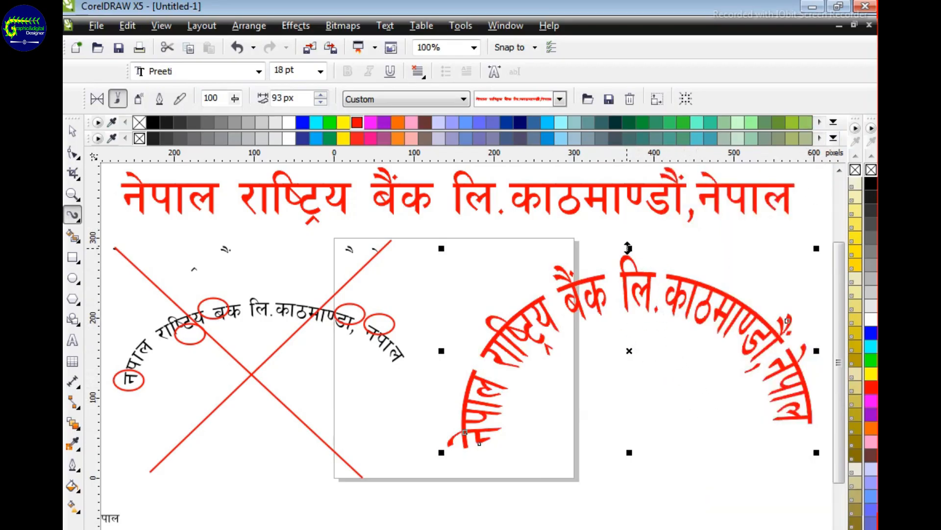
drag(628, 248, 630, 263)
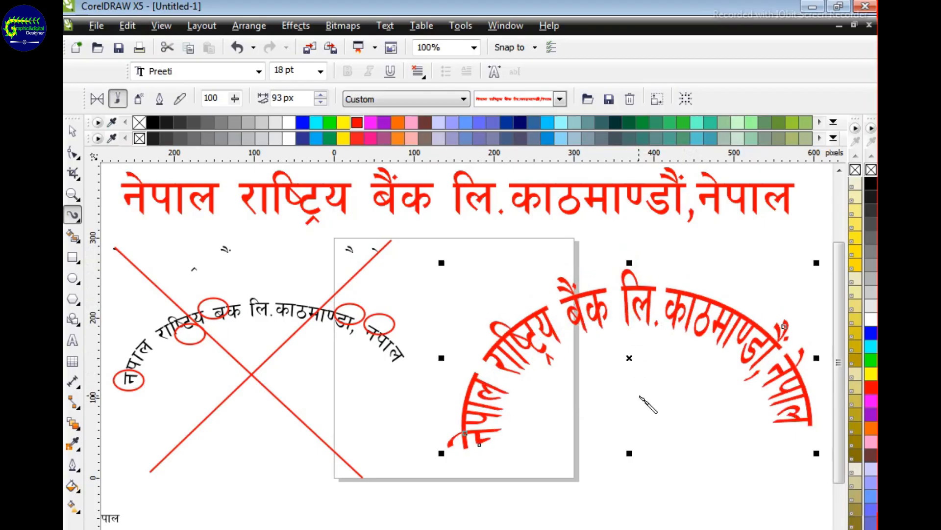
click(633, 451)
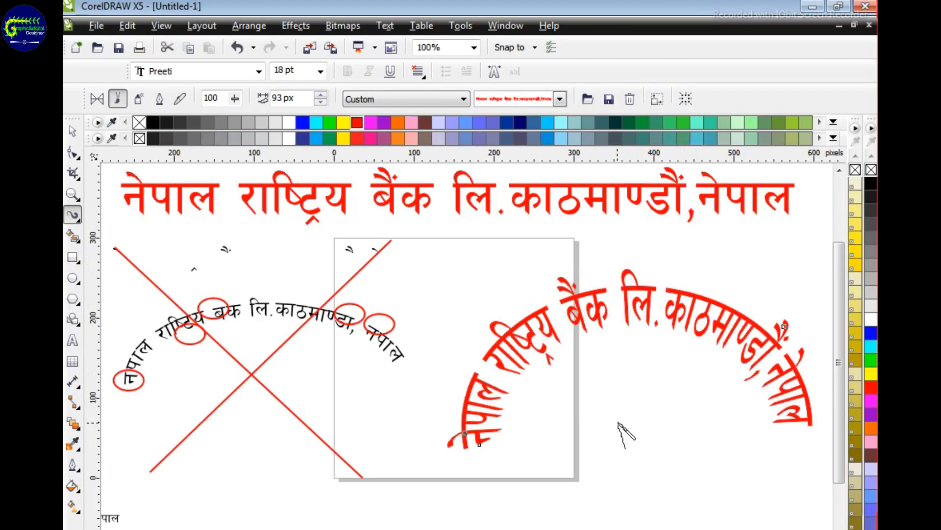
drag(617, 422, 638, 455)
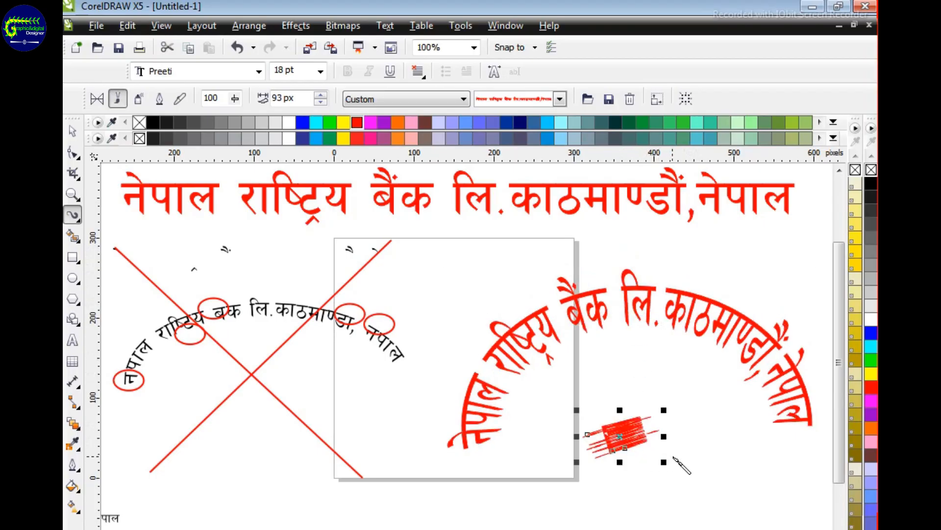
key(Delete)
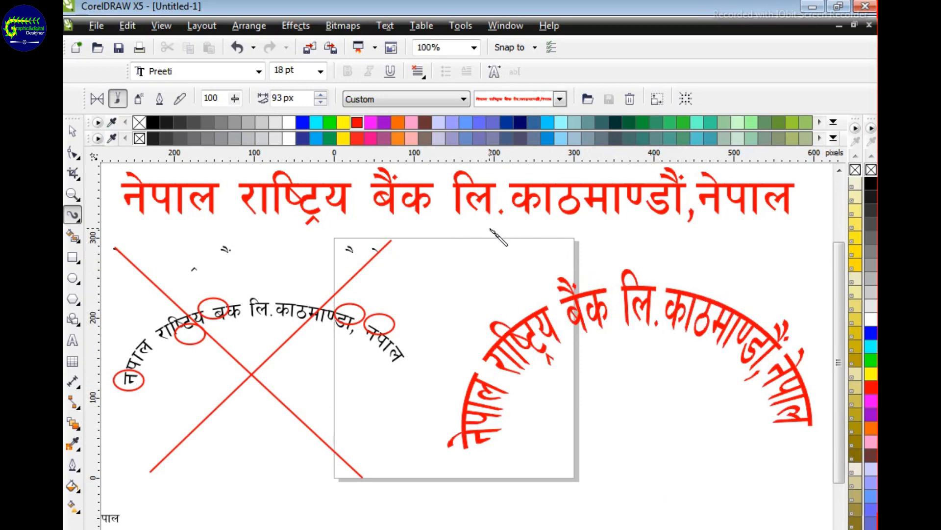
Move the curved red heading slightly up and to the left, scale it down a little and reduce its height.
click(73, 131)
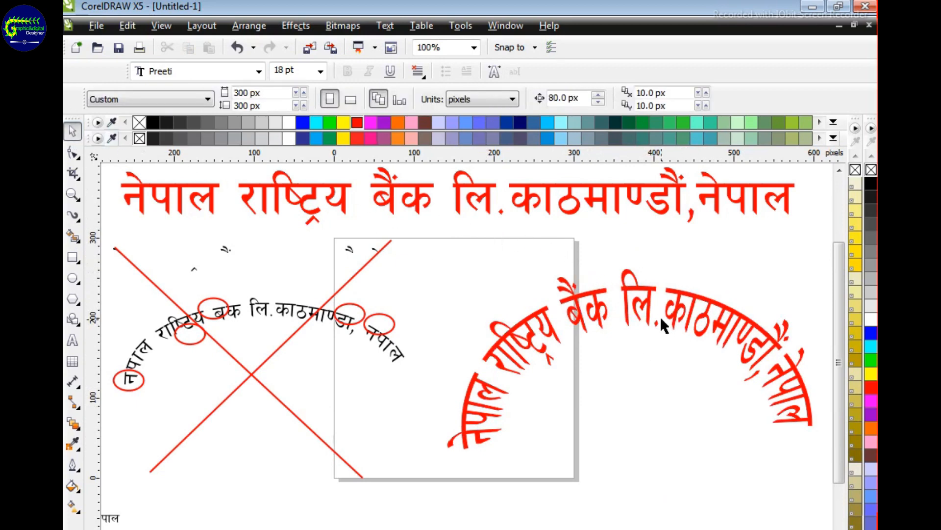
click(659, 316)
drag(648, 313, 629, 291)
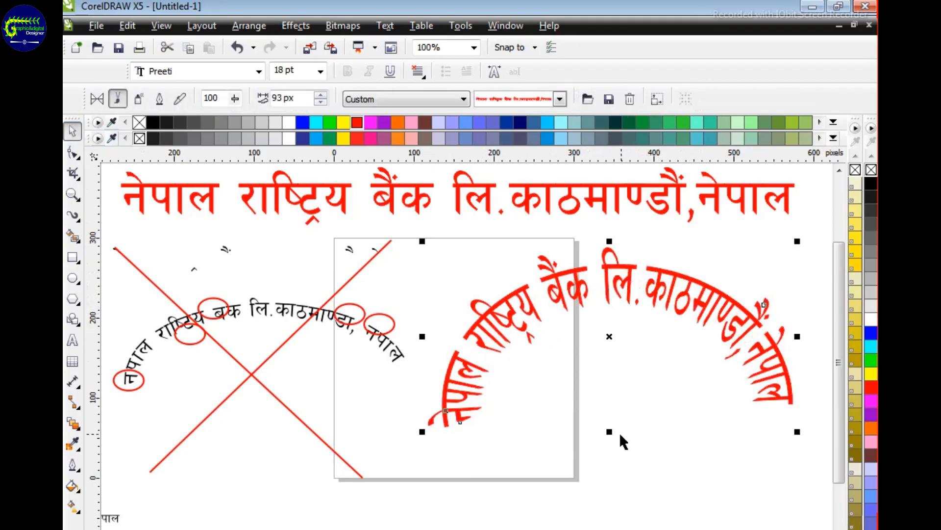
drag(610, 432, 610, 413)
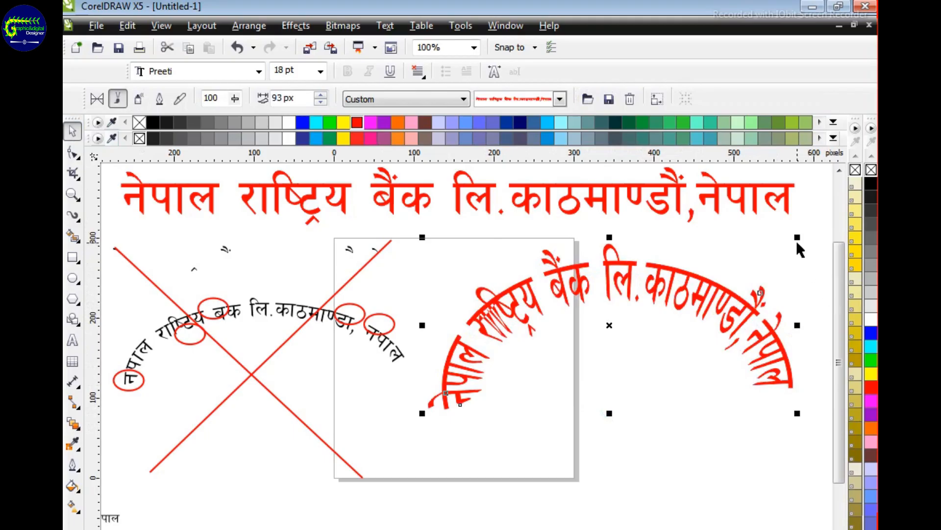
drag(795, 239, 782, 252)
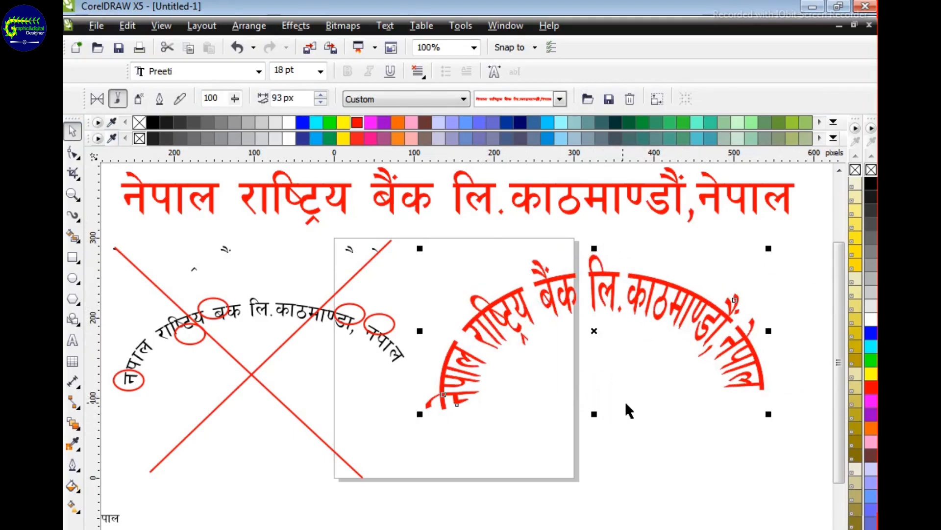
drag(768, 331, 793, 330)
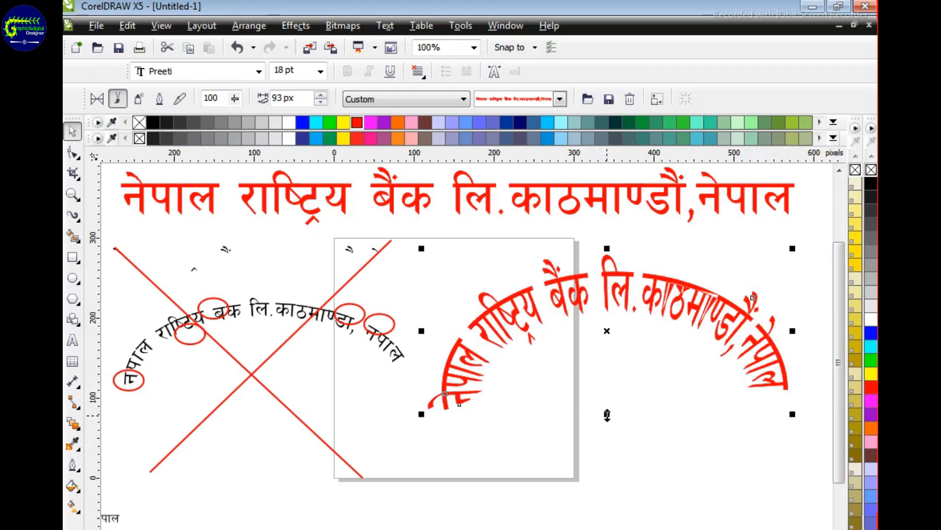
drag(607, 414, 604, 395)
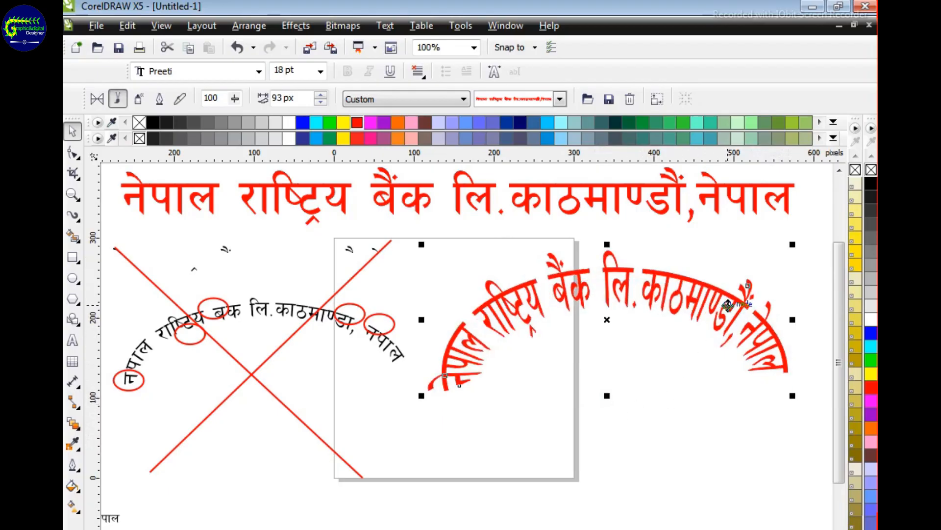
click(710, 291)
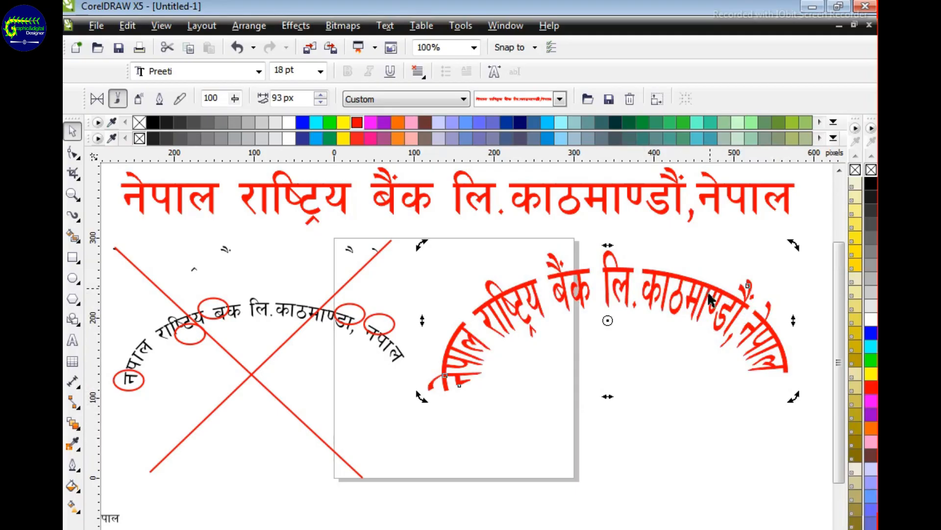
click(693, 402)
Resize the curved heading's underlying arc to 427 px wide and 159 px high and reposition it slightly lower.
drag(659, 298, 655, 320)
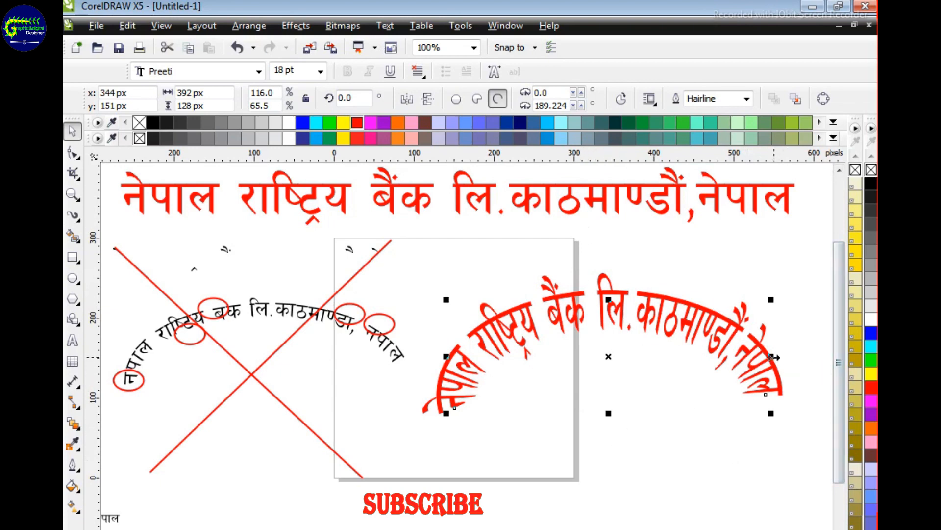
drag(771, 357, 793, 353)
drag(628, 415, 626, 375)
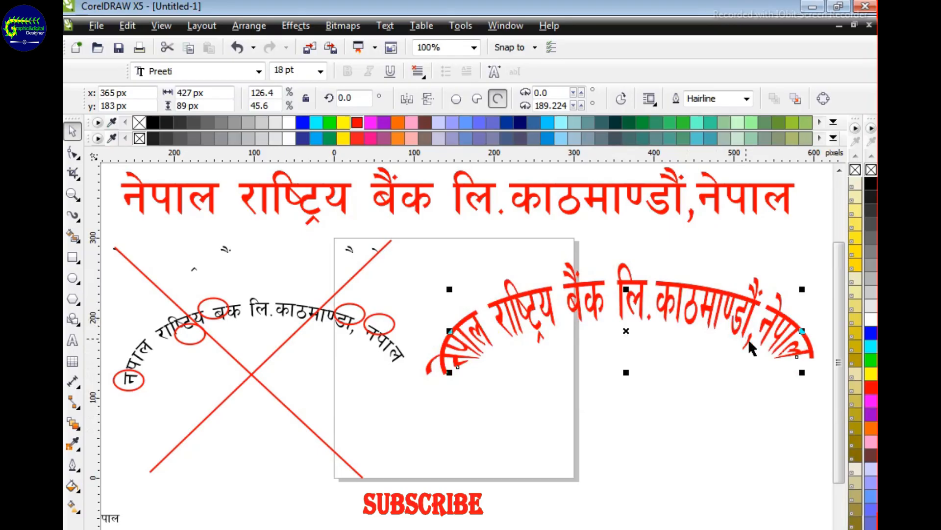
mouse_move(628, 375)
mouse_down()
mouse_move(628, 429)
mouse_move(612, 381)
mouse_up()
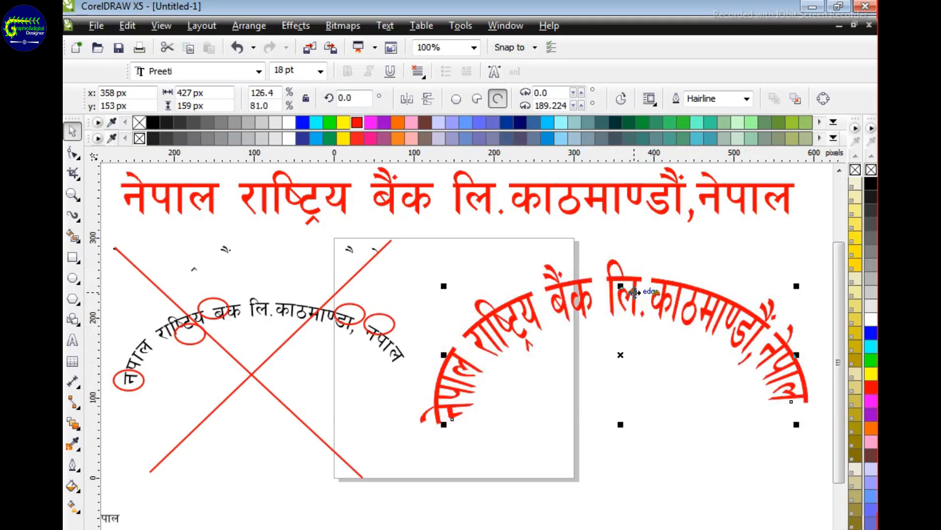
drag(637, 292, 645, 309)
click(690, 423)
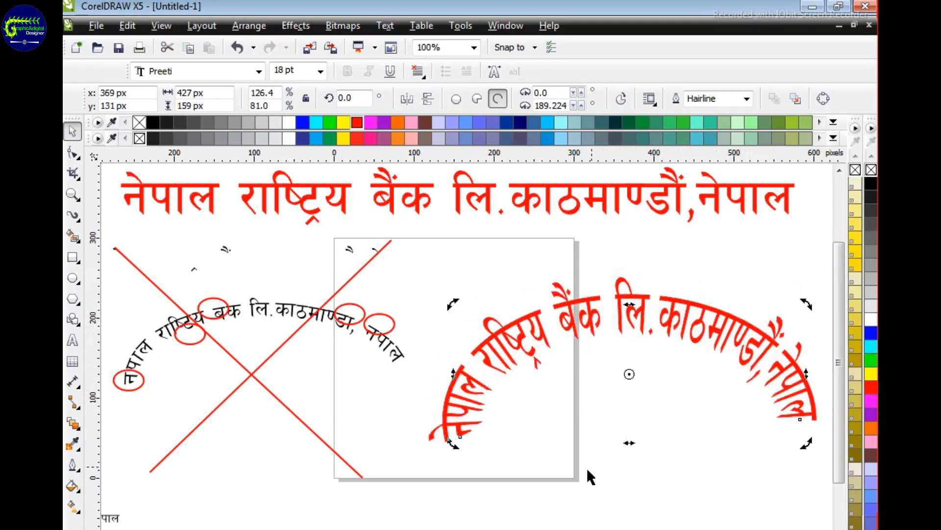
click(538, 504)
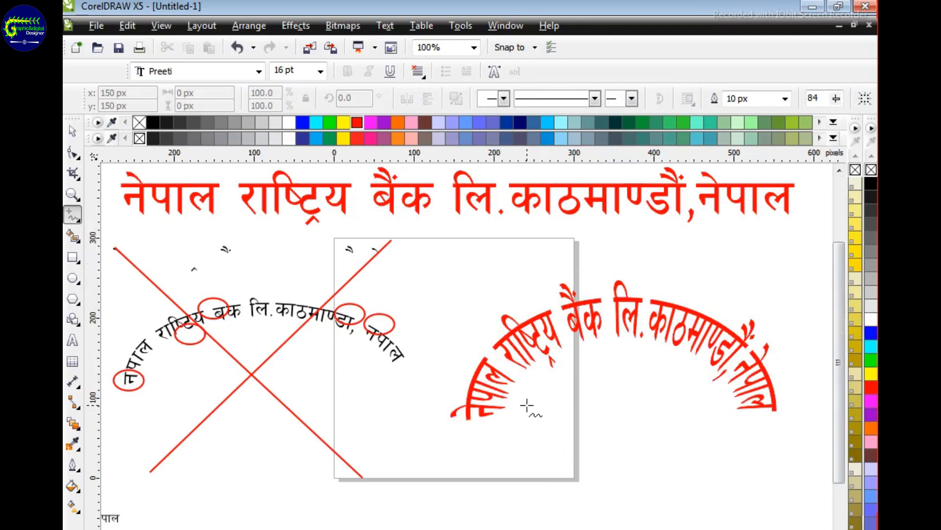
Draw a freehand check mark about 355 by 226 px over the curved heading and give it a red outline.
mouse_move(523, 397)
mouse_down()
mouse_move(565, 450)
mouse_move(804, 269)
mouse_up()
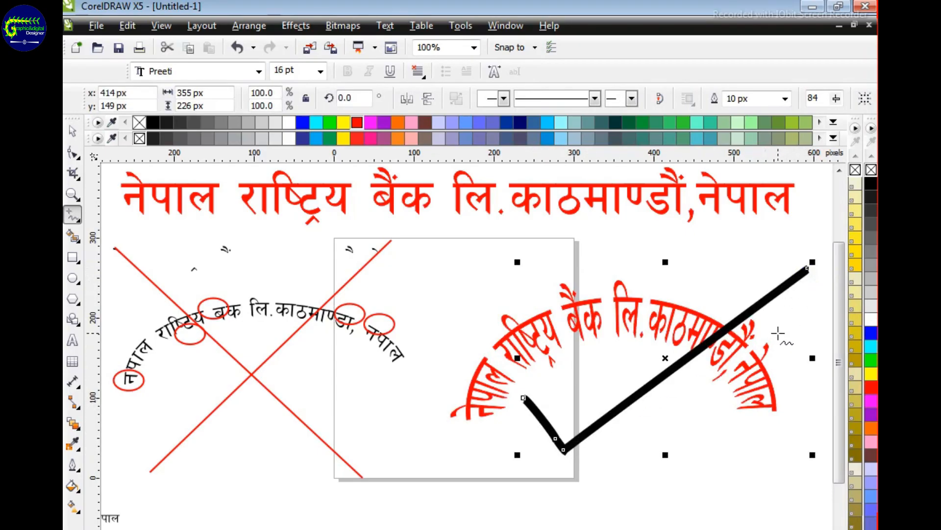
right_click(871, 389)
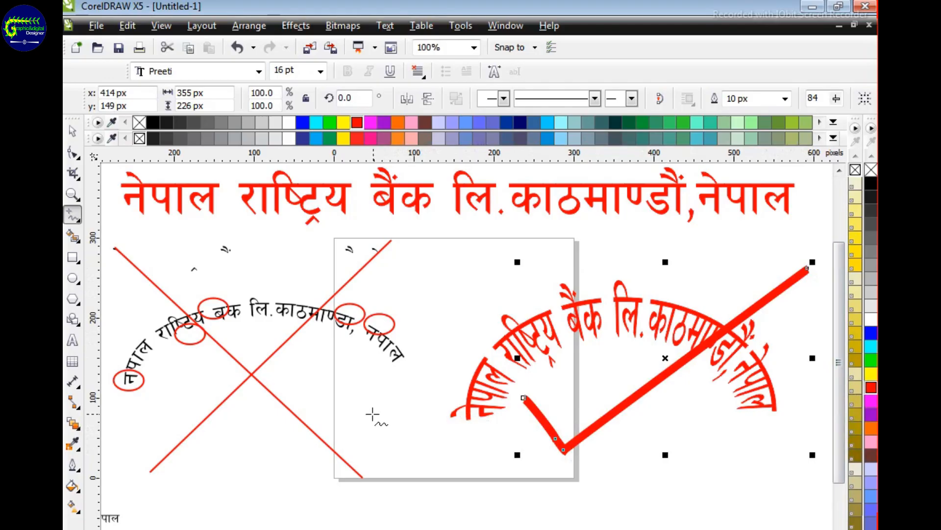
click(79, 134)
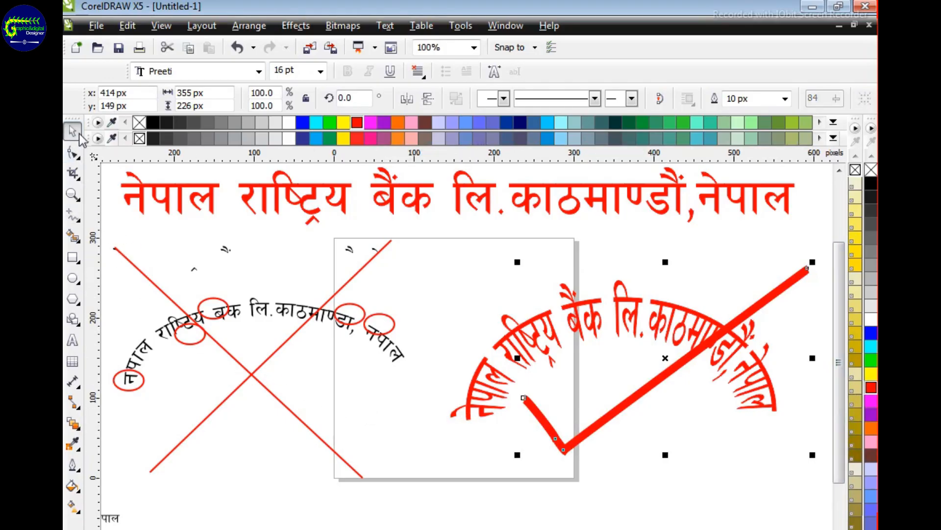
click(439, 264)
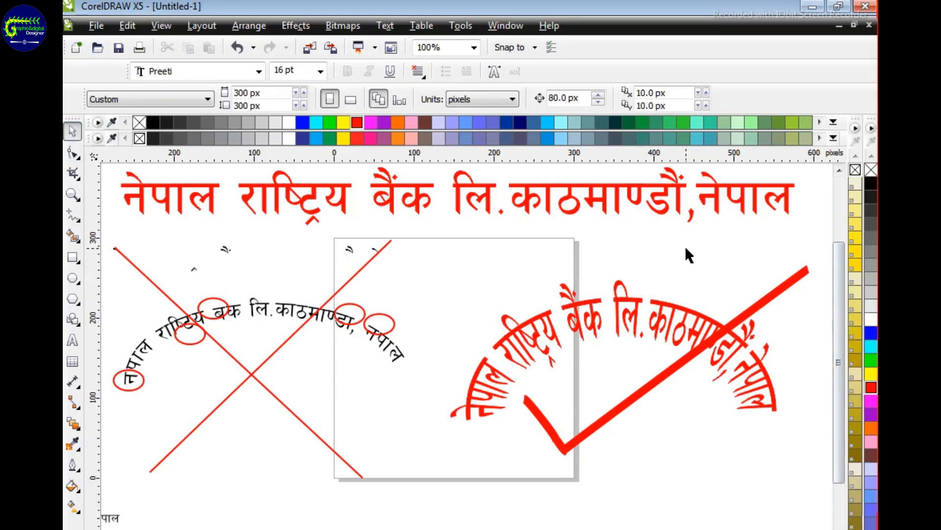
Set the check mark's outline width to 5 px and shift the mark slightly up and to the left.
click(688, 360)
click(784, 99)
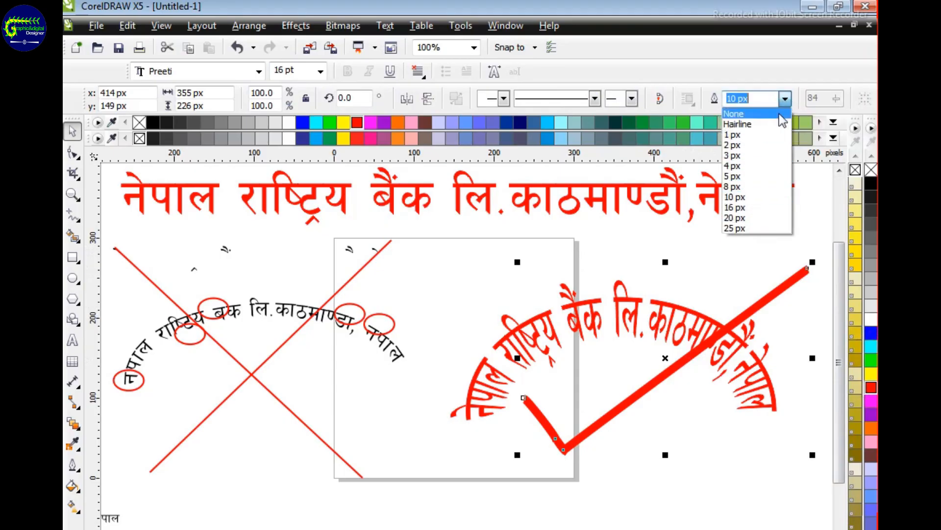
click(733, 176)
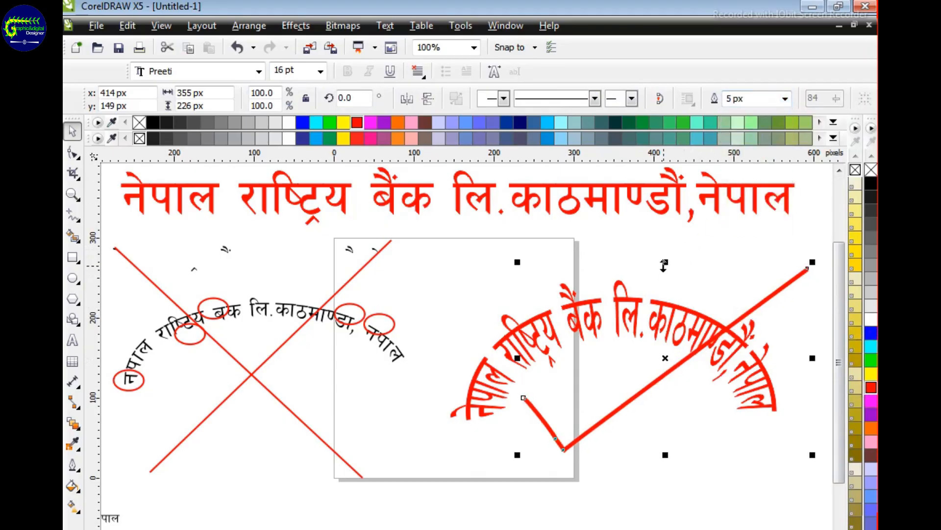
click(697, 256)
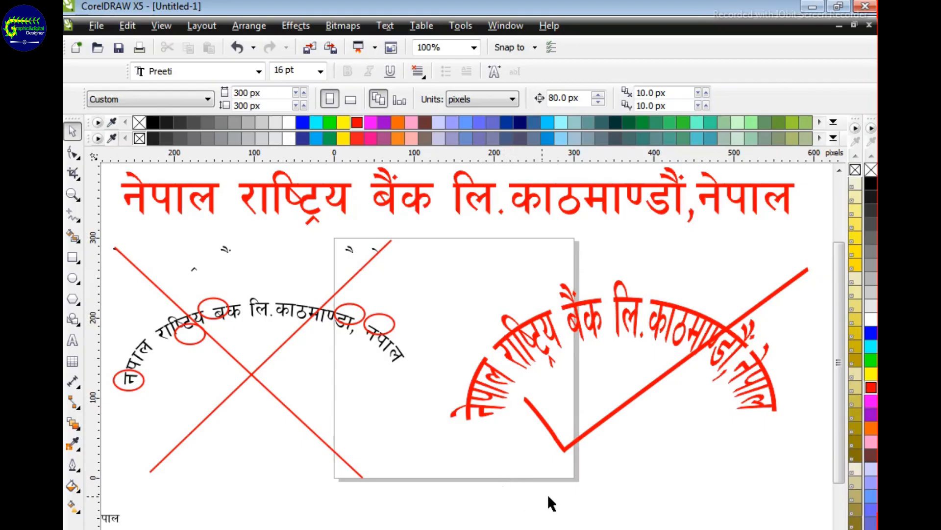
drag(634, 396, 645, 383)
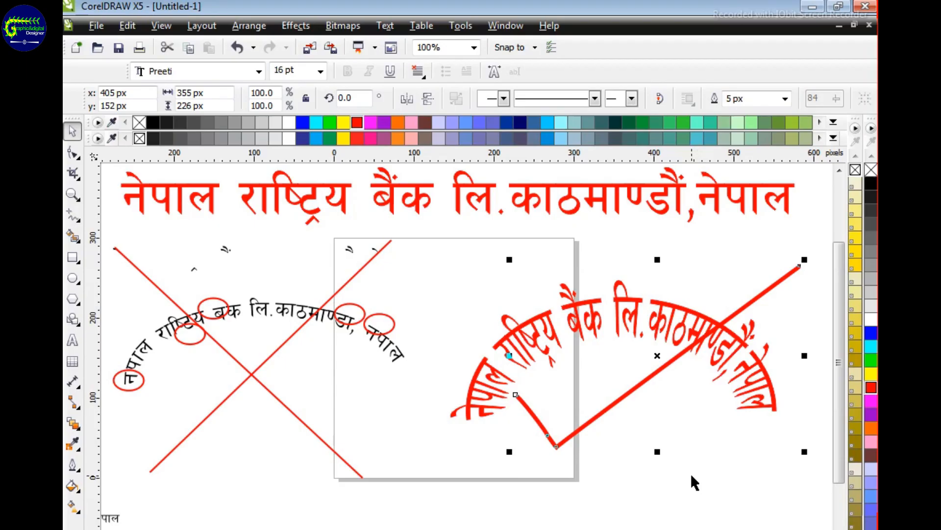
click(576, 493)
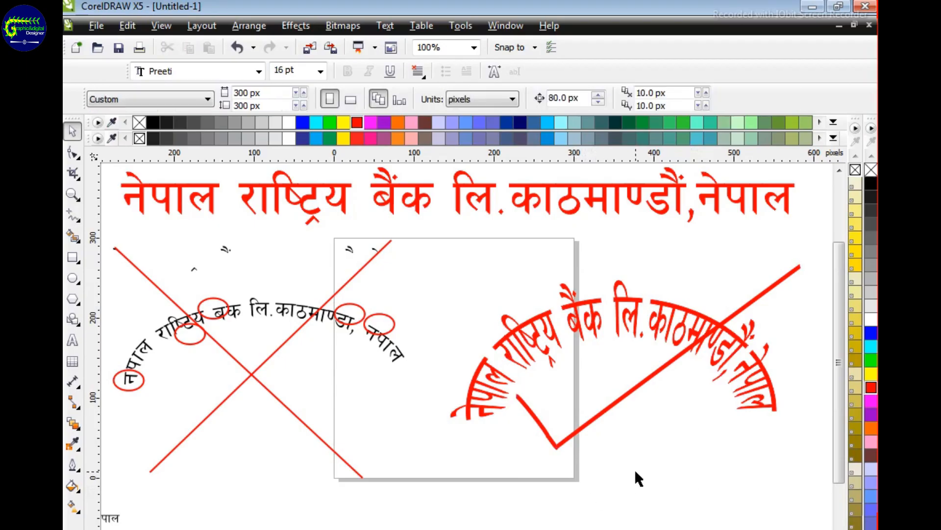